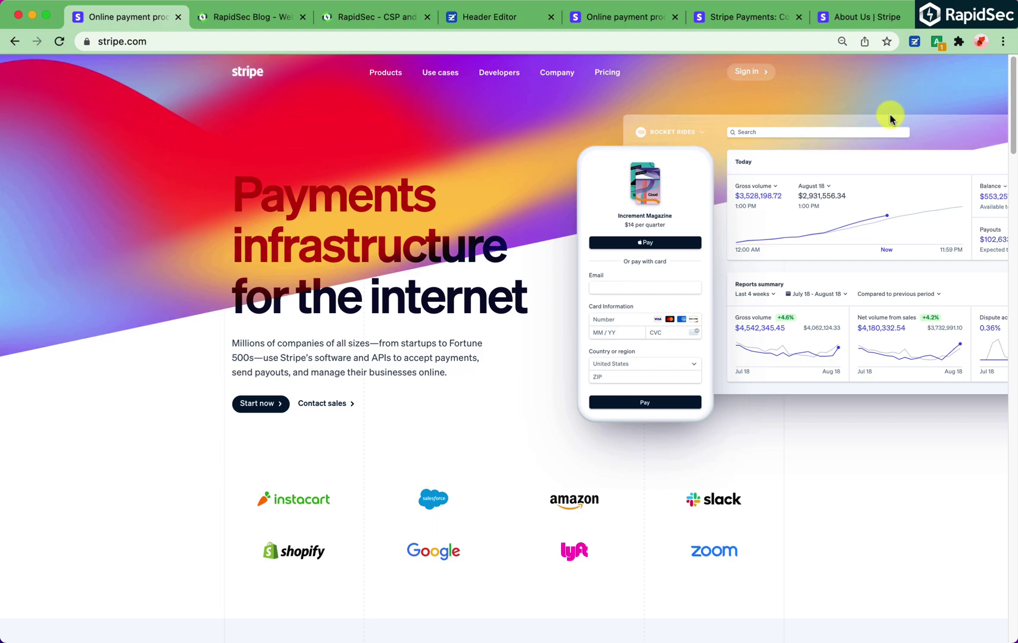
# - Inspect stripe.com's CSP Scanner report: A+ grade, script-src hashes and report-uri /csp-report?p=%21unknown
pyautogui.click(938, 42)
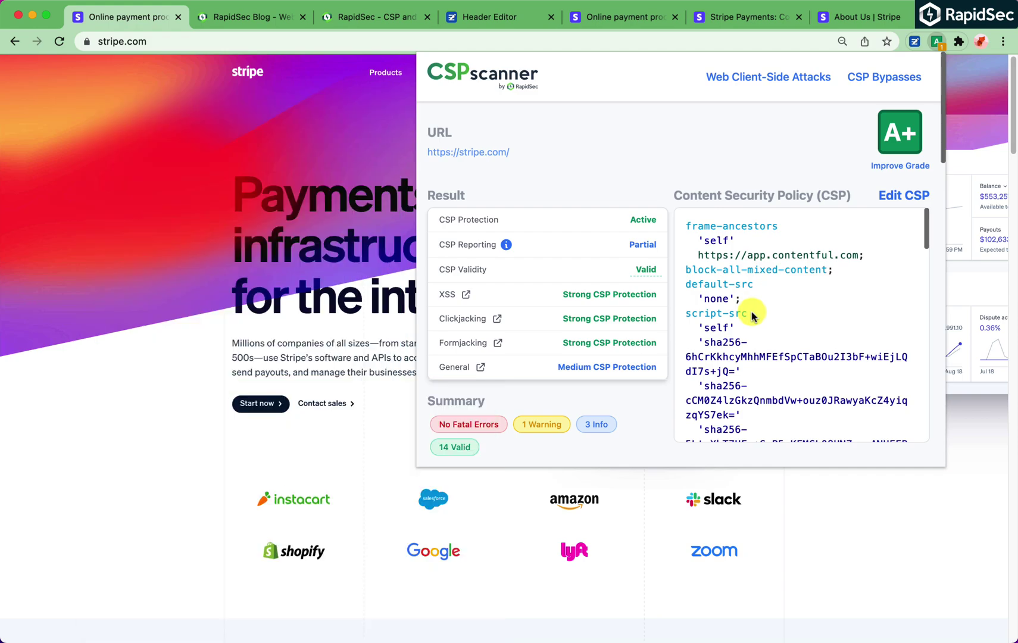
pyautogui.scroll(-2, 752, 316)
pyautogui.moveTo(705, 285); pyautogui.dragTo(727, 312)
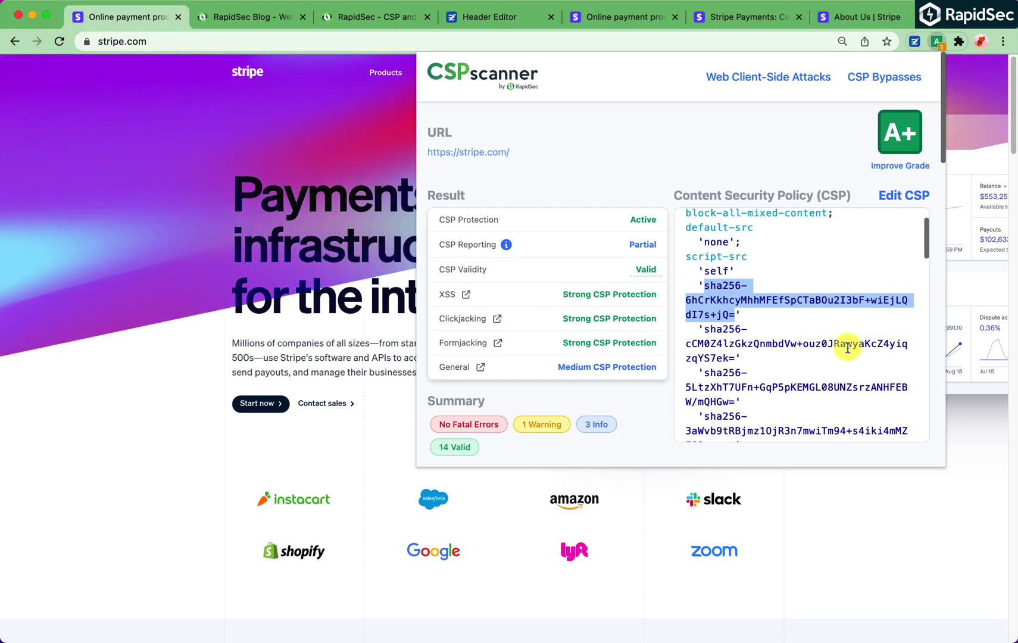
pyautogui.scroll(-5, 848, 351)
pyautogui.scroll(-5, 848, 351)
pyautogui.moveTo(860, 423); pyautogui.dragTo(701, 407)
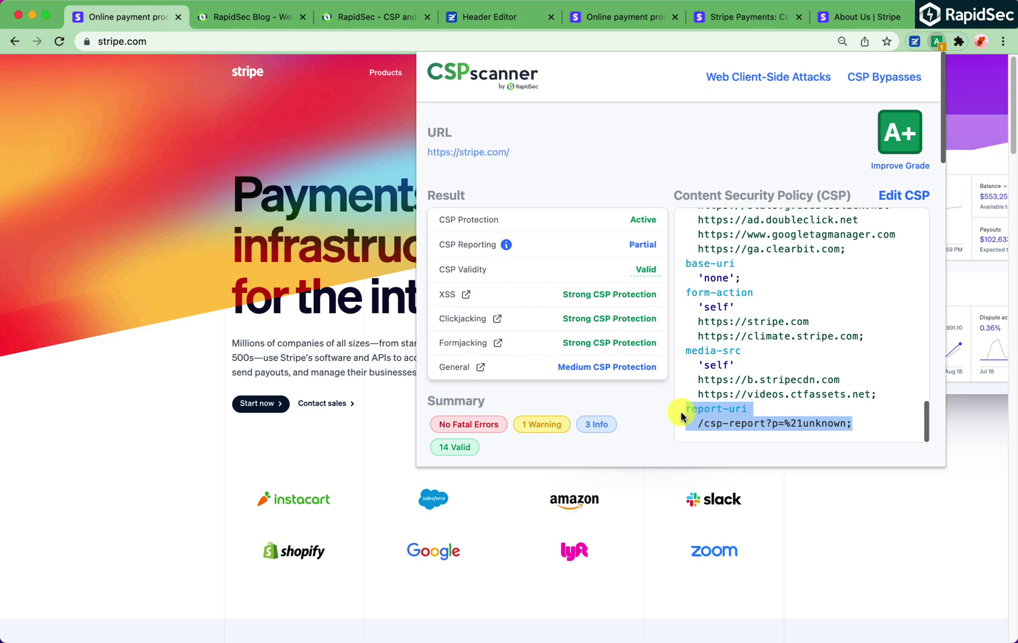
pyautogui.click(397, 454)
# - Open the DevTools Console and highlight the enforced blocked-script and blocked-image CSP violations
pyautogui.press('super+alt+j')
pyautogui.scroll(5, 742, 263)
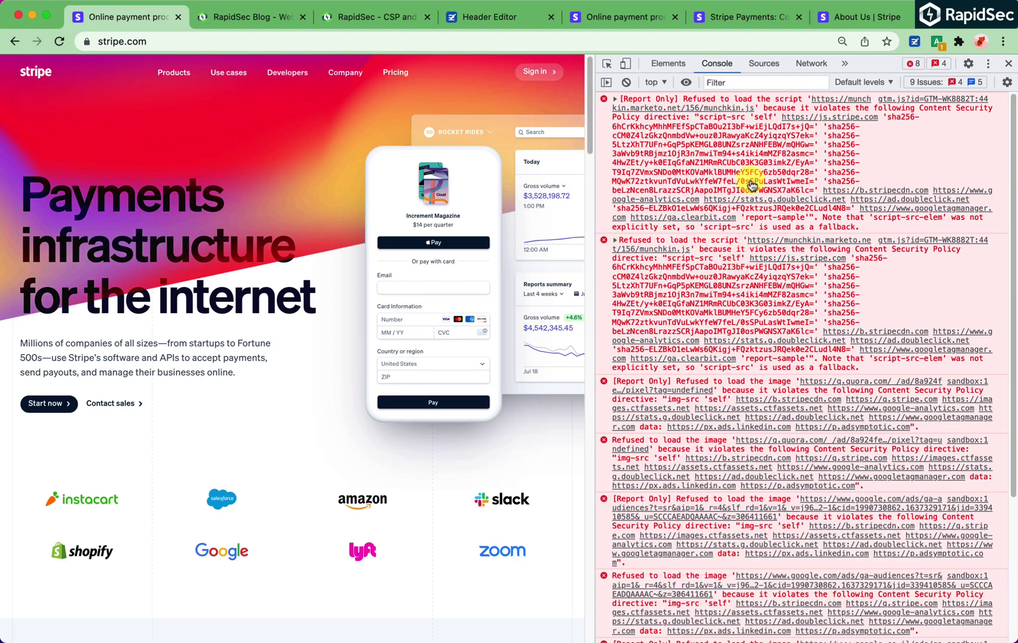
pyautogui.moveTo(618, 240); pyautogui.dragTo(732, 250)
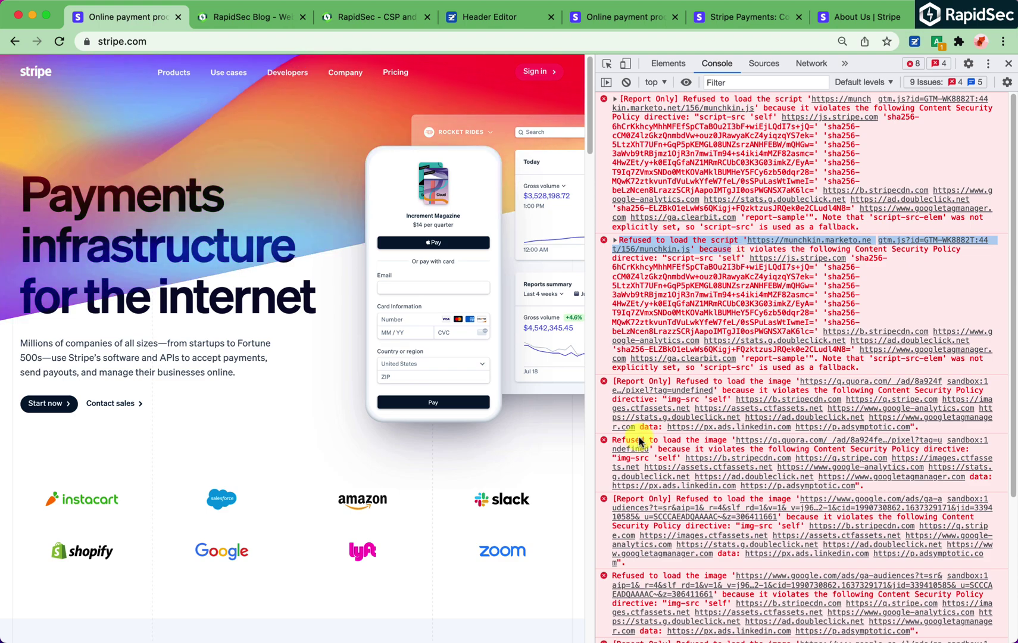
pyautogui.moveTo(613, 441); pyautogui.dragTo(688, 452)
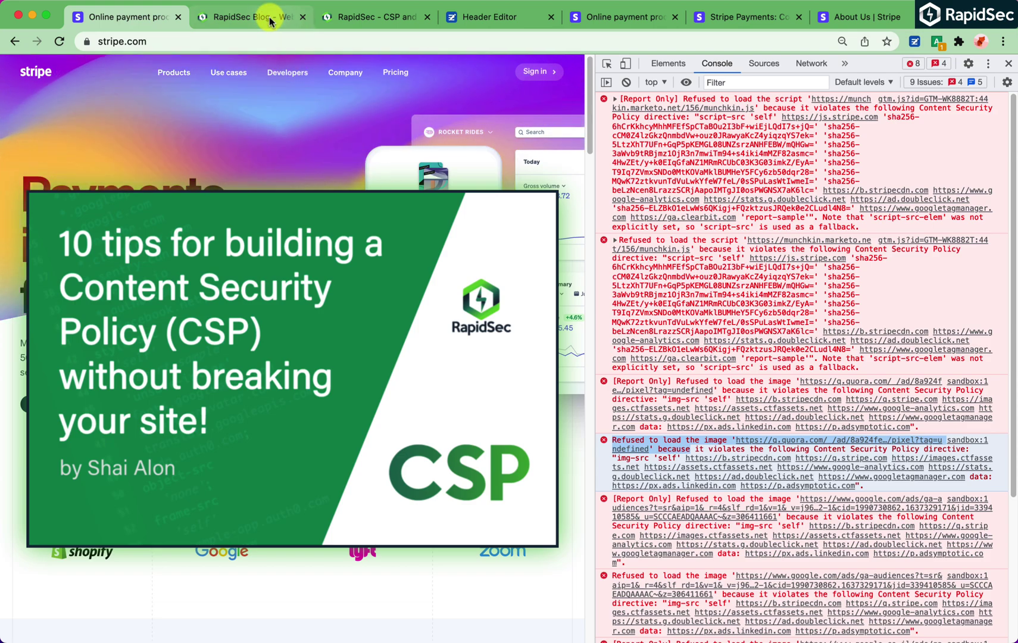
# - Create a RapidSec free-trial account using the browser's saved sign-up details
pyautogui.click(356, 17)
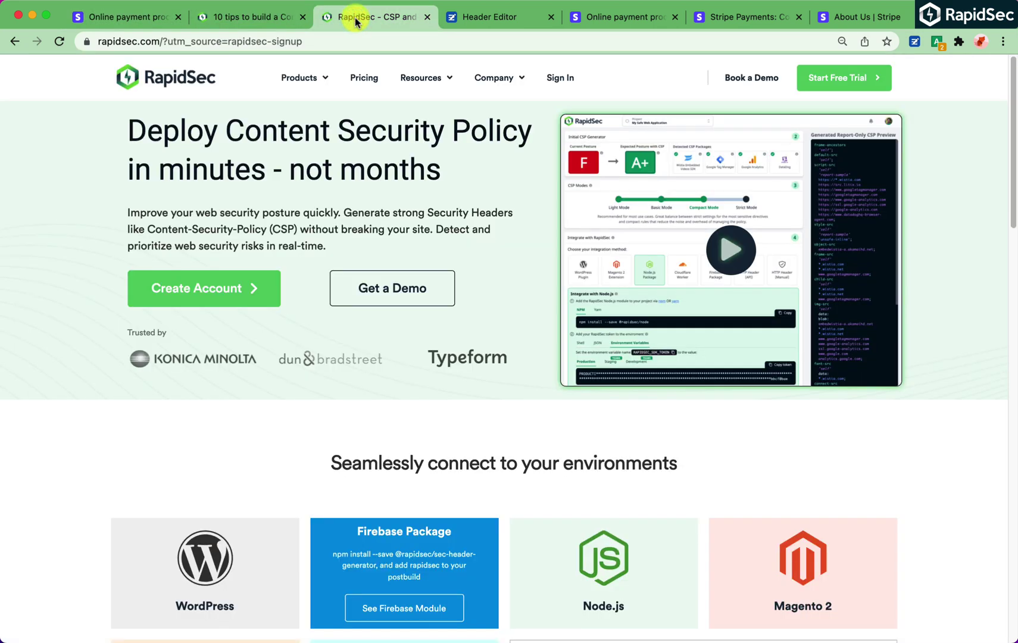
pyautogui.click(230, 286)
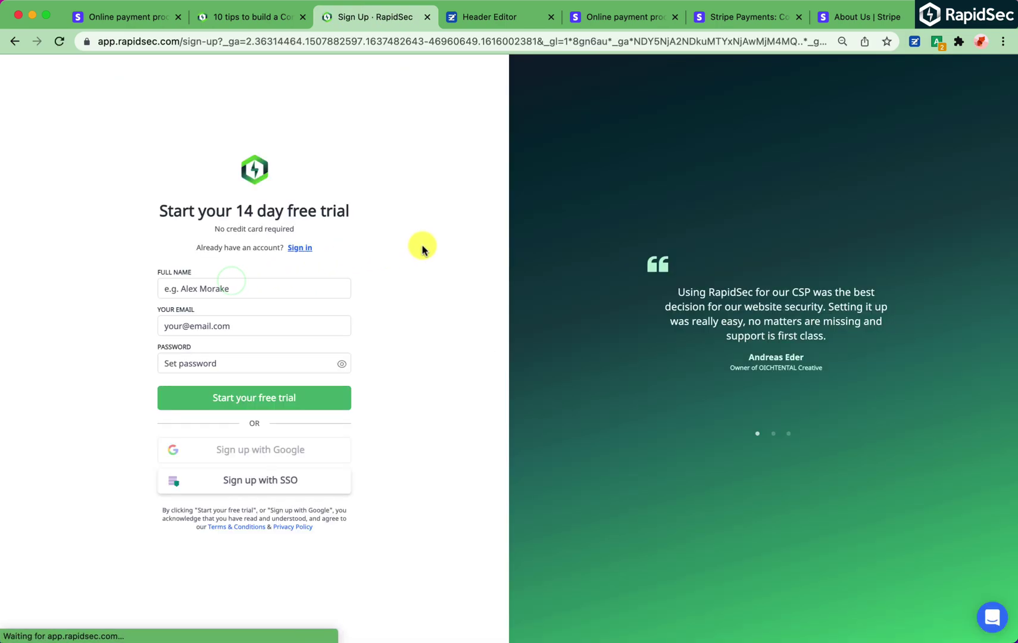
pyautogui.click(257, 287)
pyautogui.press('Down')
pyautogui.press('Return')
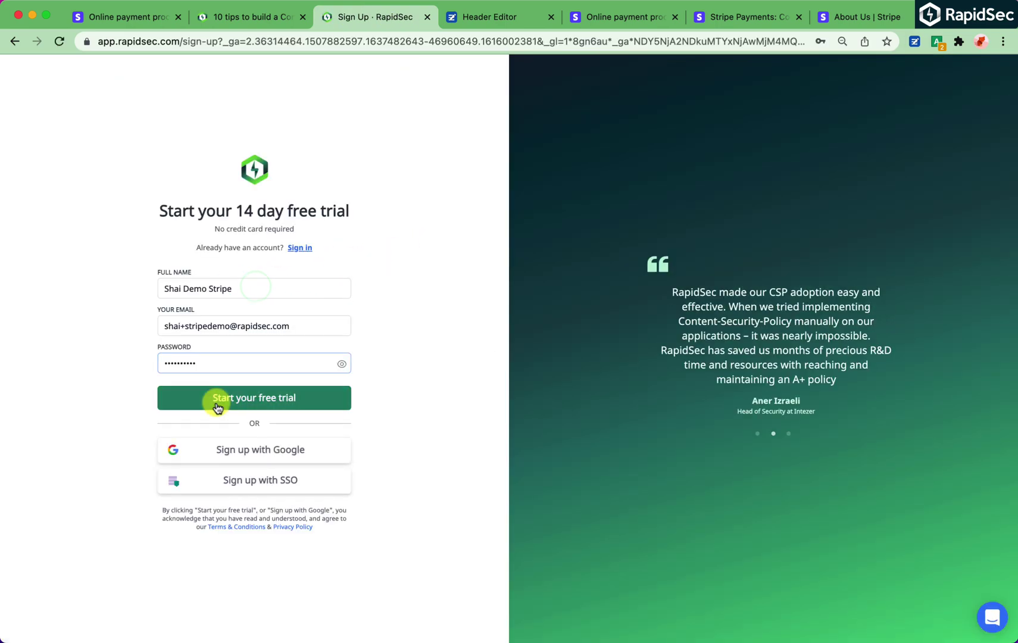
pyautogui.click(216, 404)
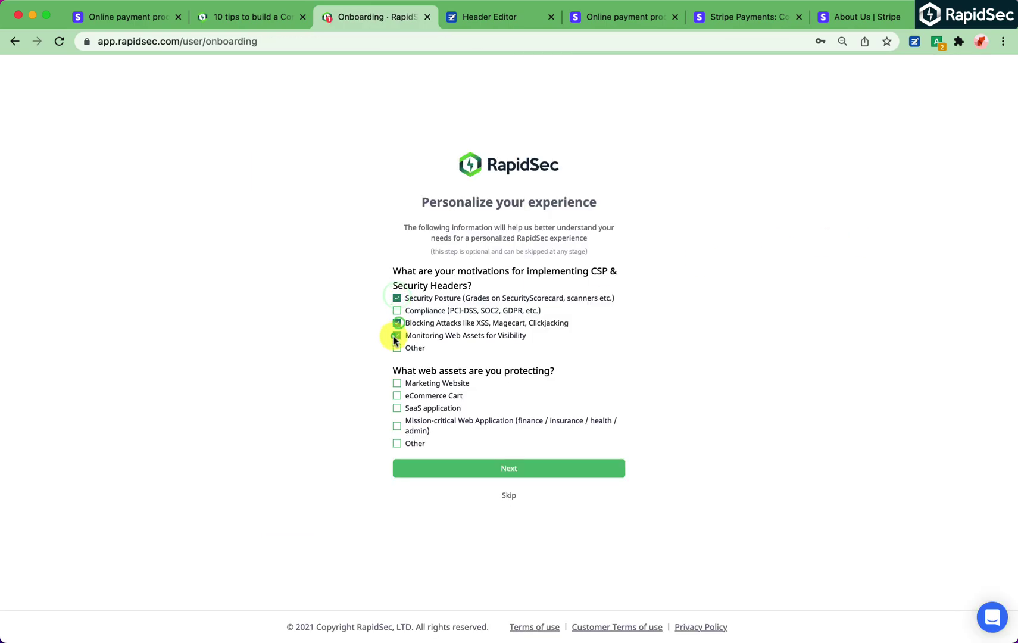
# - Mark the site as a marketing website and SaaS application, then skip remaining onboarding questions
pyautogui.click(397, 384)
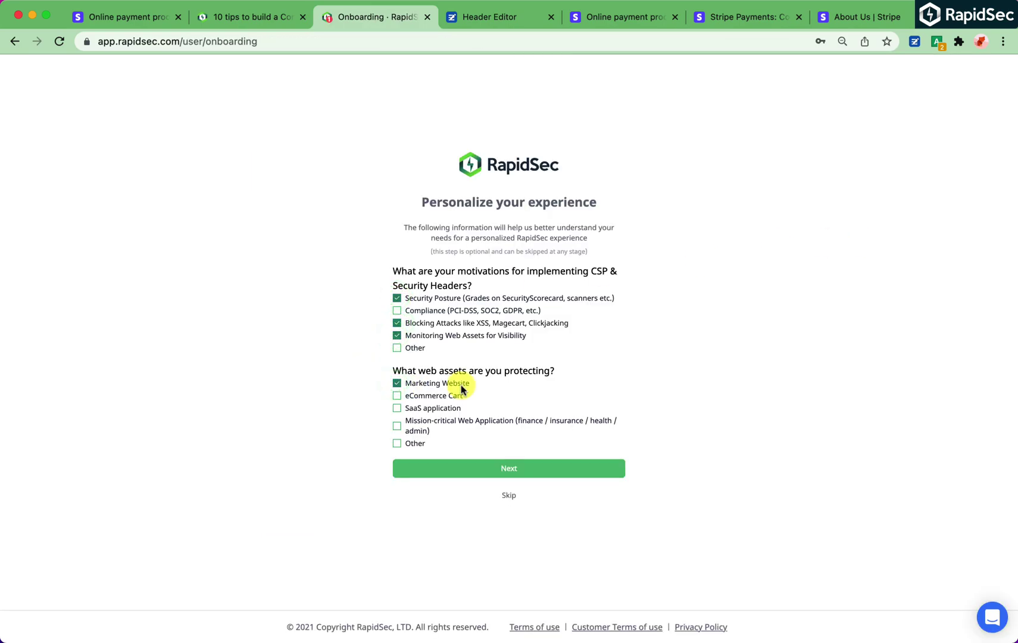
pyautogui.click(396, 409)
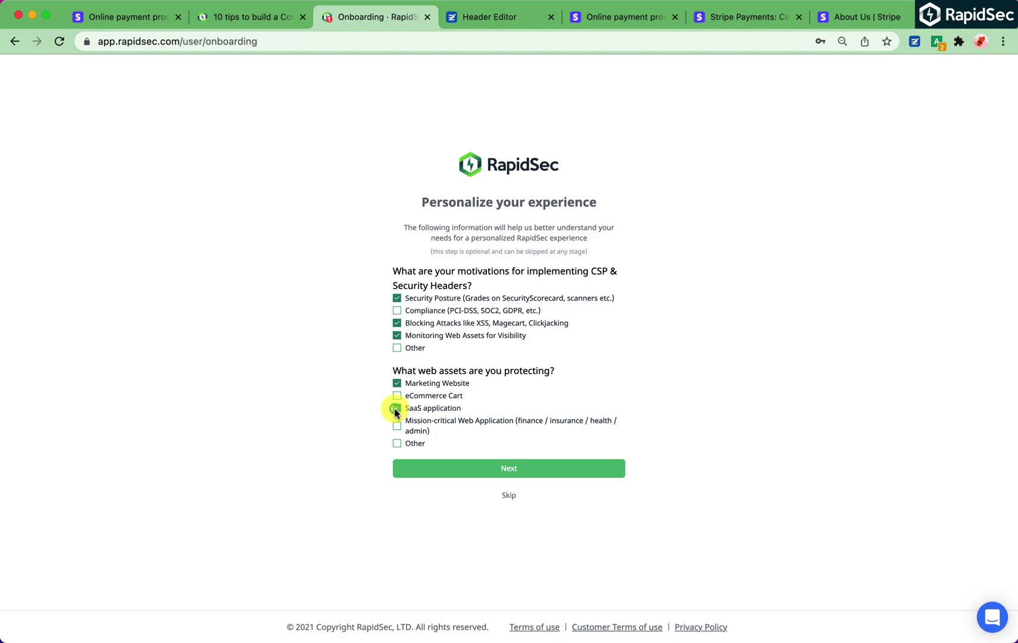
pyautogui.click(537, 471)
pyautogui.click(506, 475)
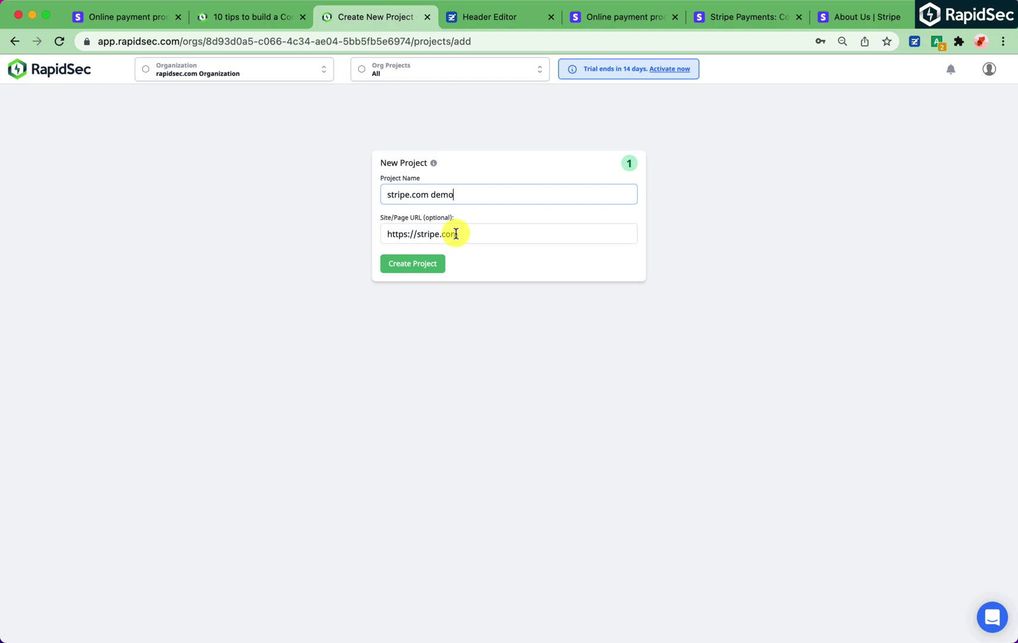
# - Create the stripe.com demo project and compare Strict, Basic and Compact mode policies
pyautogui.click(422, 269)
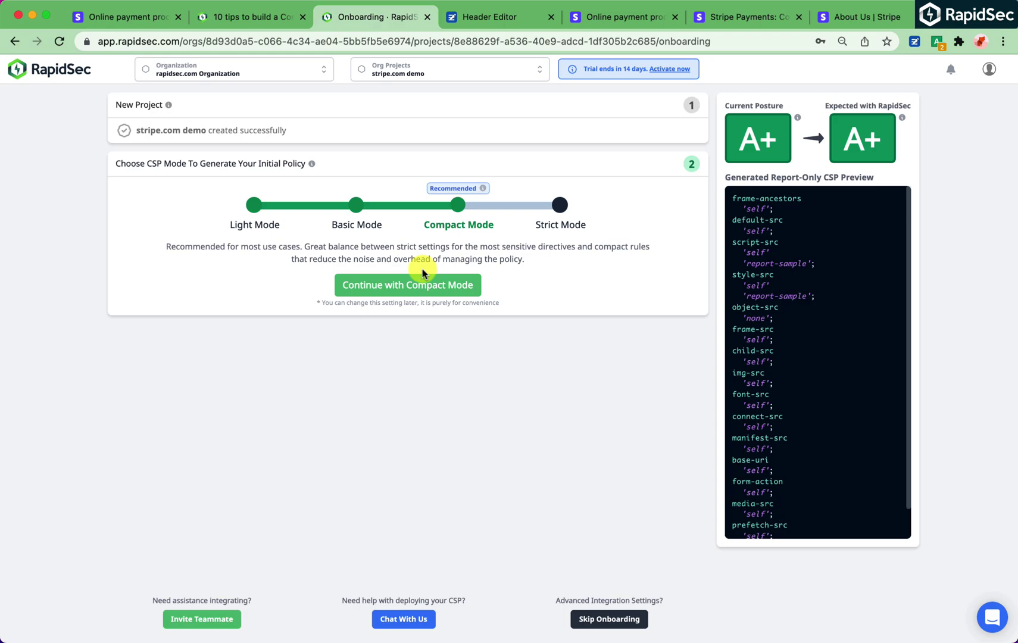
pyautogui.moveTo(472, 231)
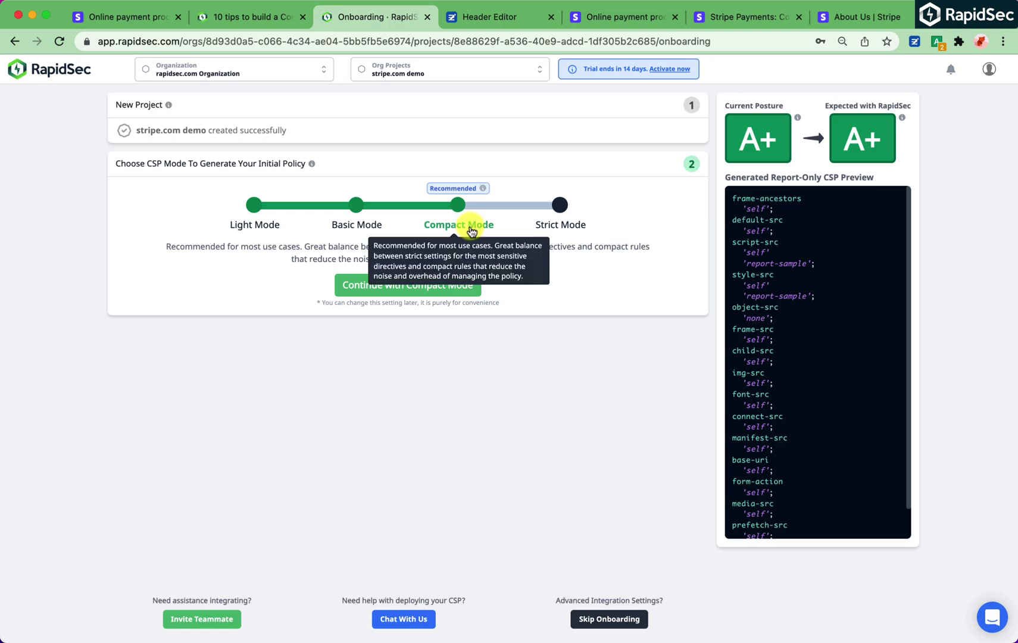
pyautogui.click(560, 226)
pyautogui.moveTo(570, 249)
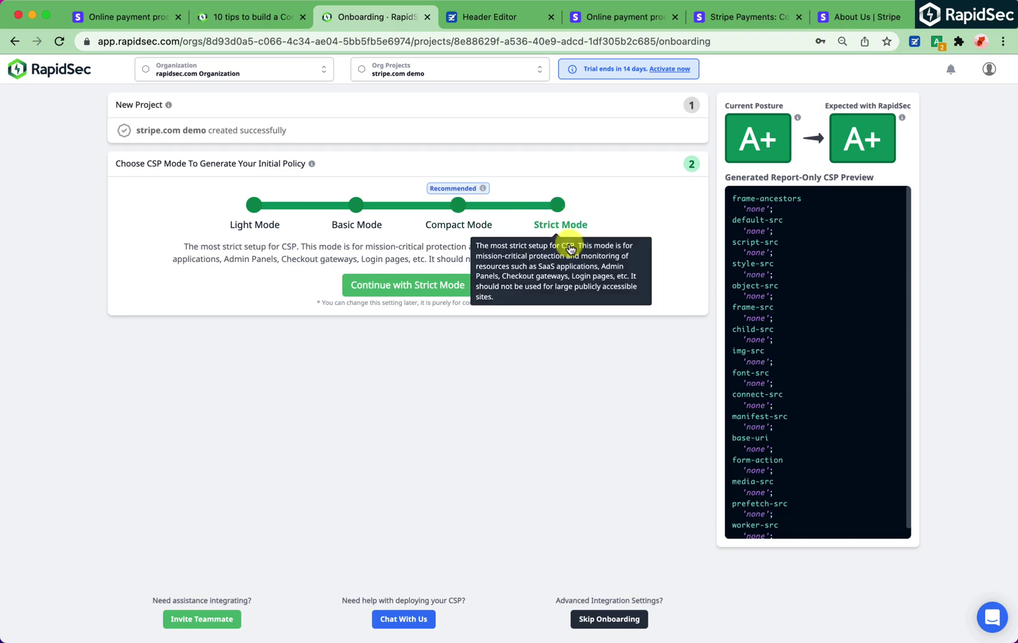
pyautogui.click(356, 229)
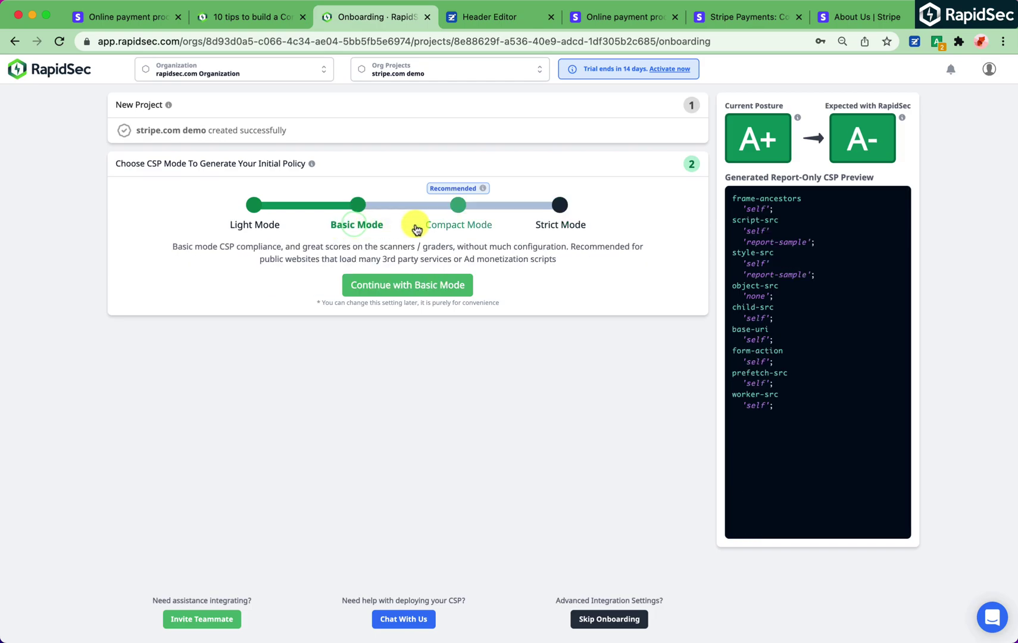
pyautogui.click(451, 228)
# - Continue with Compact Mode and confirm the generated preview is a Report-Only CSP
pyautogui.click(417, 284)
pyautogui.scroll(-3, 774, 351)
pyautogui.scroll(3, 834, 298)
pyautogui.moveTo(772, 177); pyautogui.dragTo(839, 176)
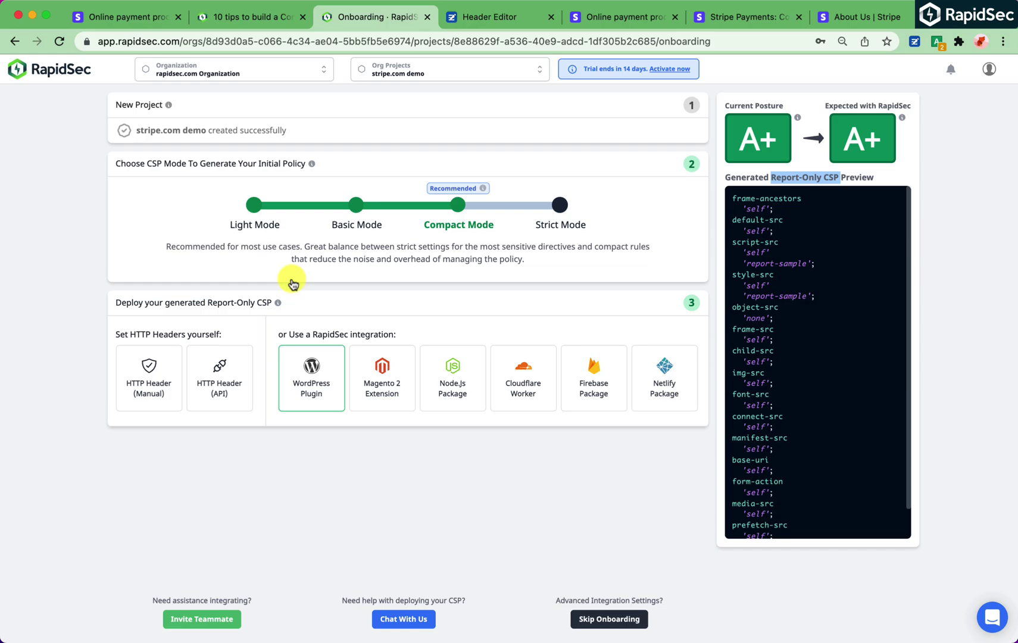
# - Browse the WordPress and Node.js integrations, then view the manual content-security-policy-report-only header value
pyautogui.click(312, 381)
pyautogui.click(450, 190)
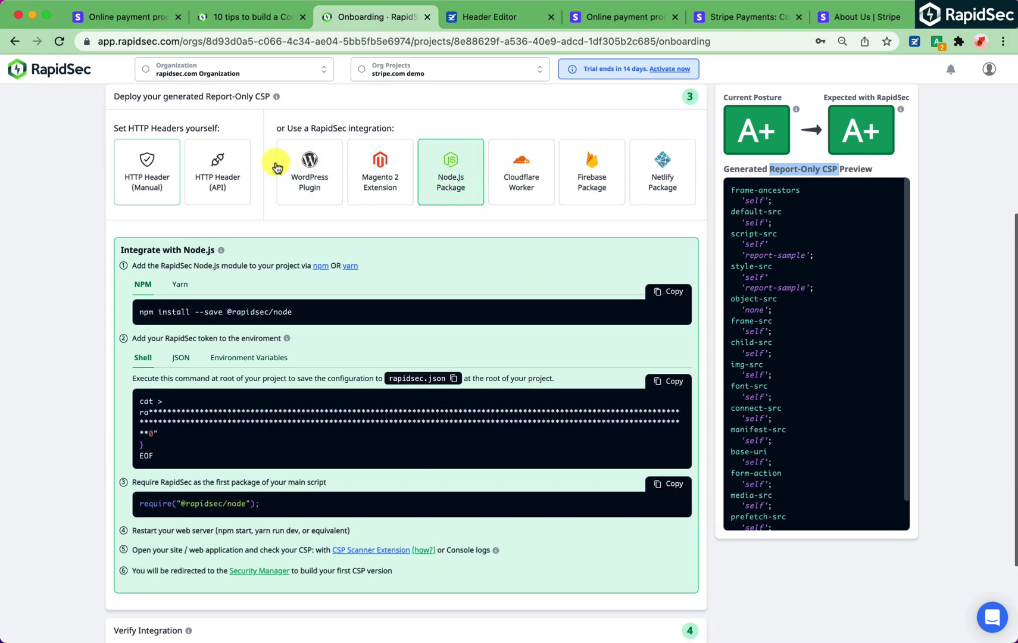
pyautogui.click(147, 160)
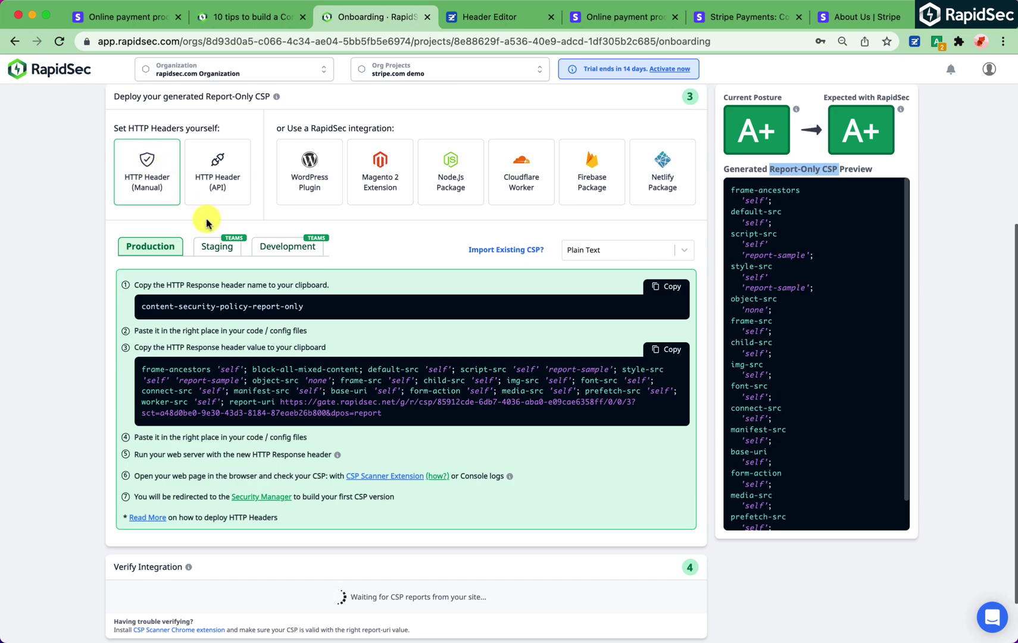
pyautogui.moveTo(143, 365); pyautogui.dragTo(382, 418)
pyautogui.moveTo(343, 305); pyautogui.dragTo(253, 309)
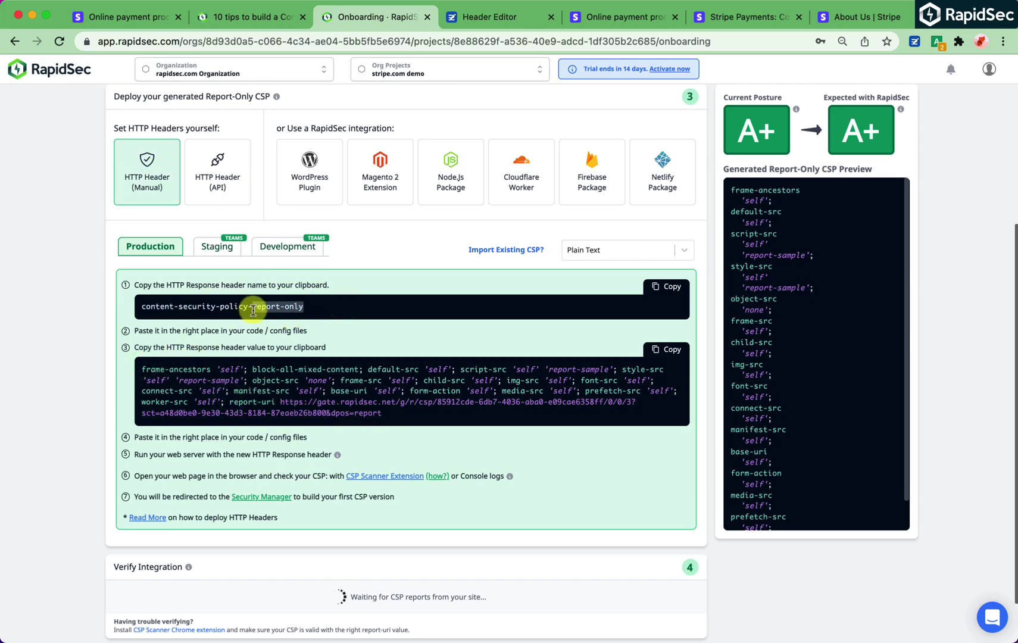
# - Show the header in Nginx and Apache .htaccess formats, then return to Plain Text
pyautogui.click(401, 305)
pyautogui.click(591, 254)
pyautogui.click(592, 313)
pyautogui.click(592, 260)
pyautogui.click(595, 304)
pyautogui.click(602, 260)
pyautogui.click(598, 287)
# - Open the stripe_report_only rule for editing in Header Editor
pyautogui.click(664, 293)
pyautogui.click(491, 22)
pyautogui.click(721, 332)
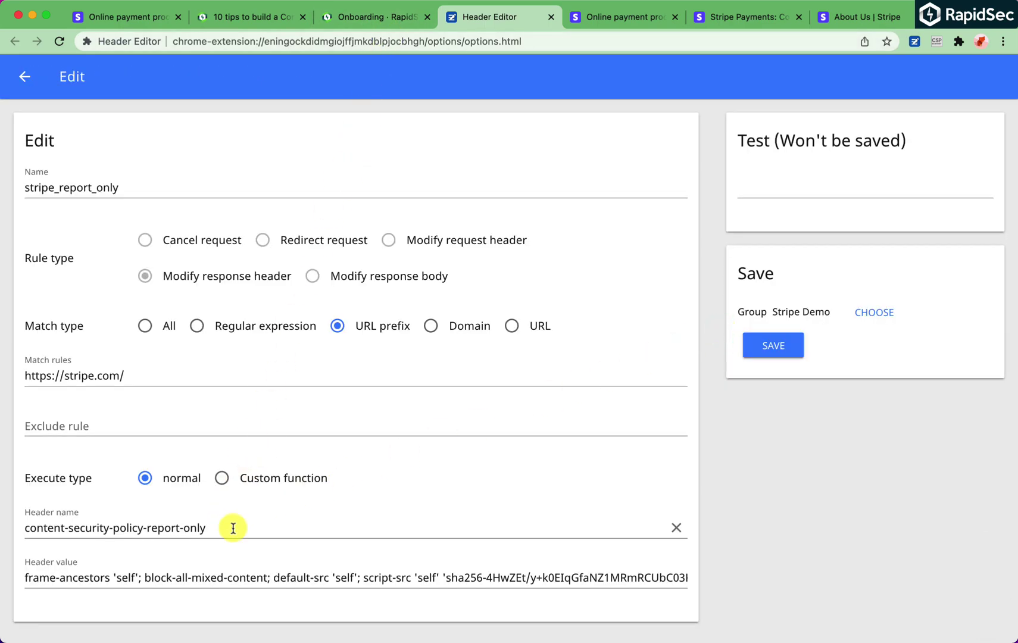
# - Check the stripe_report_only rule's header name and stripe.com match rule
pyautogui.tripleClick(232, 527)
pyautogui.click(232, 528)
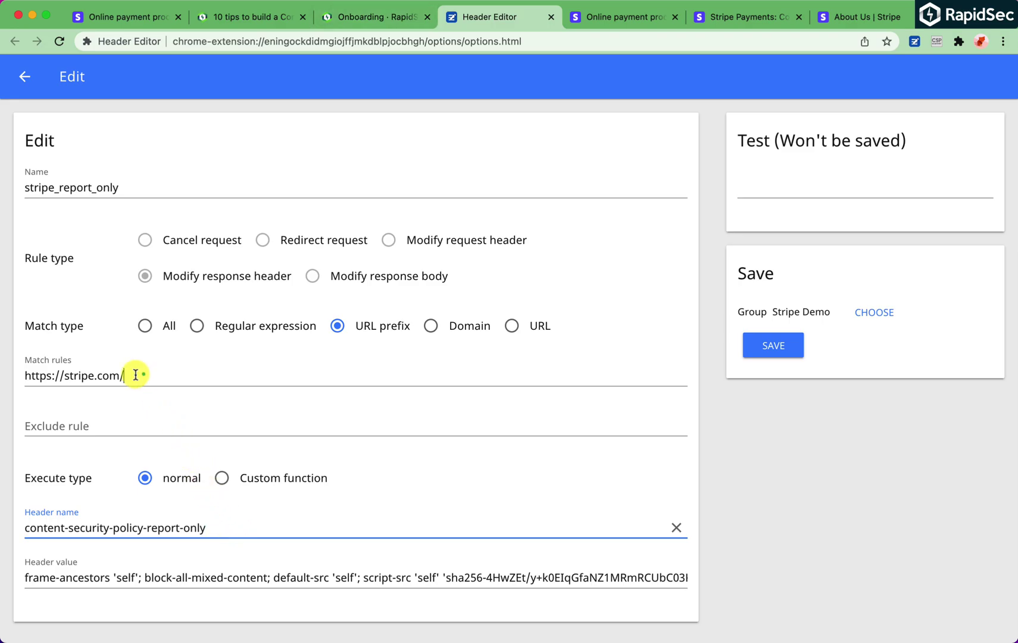
pyautogui.moveTo(139, 375); pyautogui.dragTo(7, 375)
# - Paste RapidSec's report-only policy as the rule's header value, save, and reload stripe.com
pyautogui.click(367, 16)
pyautogui.hotkey('ctrl', 'Tab')
pyautogui.tripleClick(337, 577)
pyautogui.press('super+v')
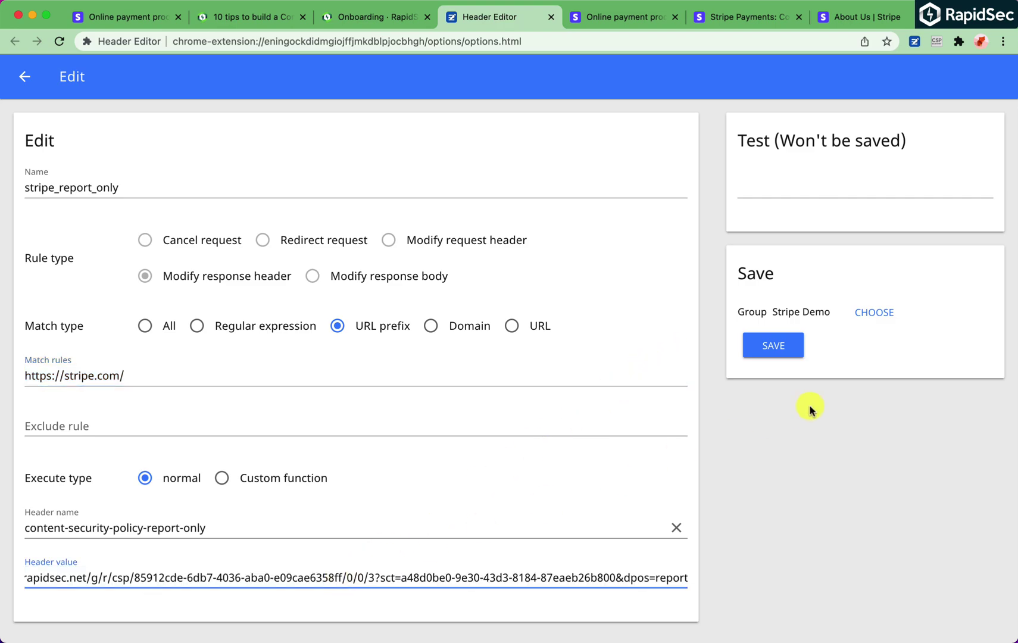
pyautogui.click(786, 349)
pyautogui.hotkey('ctrl', 'Tab')
pyautogui.press('super+r')
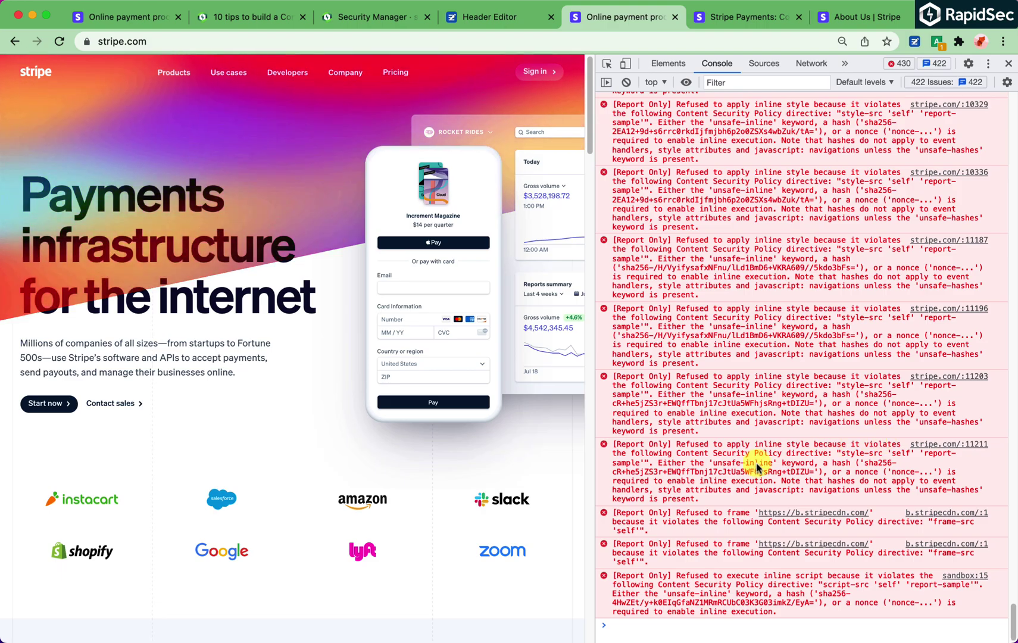
# - Check RapidSec's Security Manager for incoming reports, then return to the stripe.com console
pyautogui.scroll(20, 756, 468)
pyautogui.scroll(5, 756, 468)
pyautogui.click(370, 24)
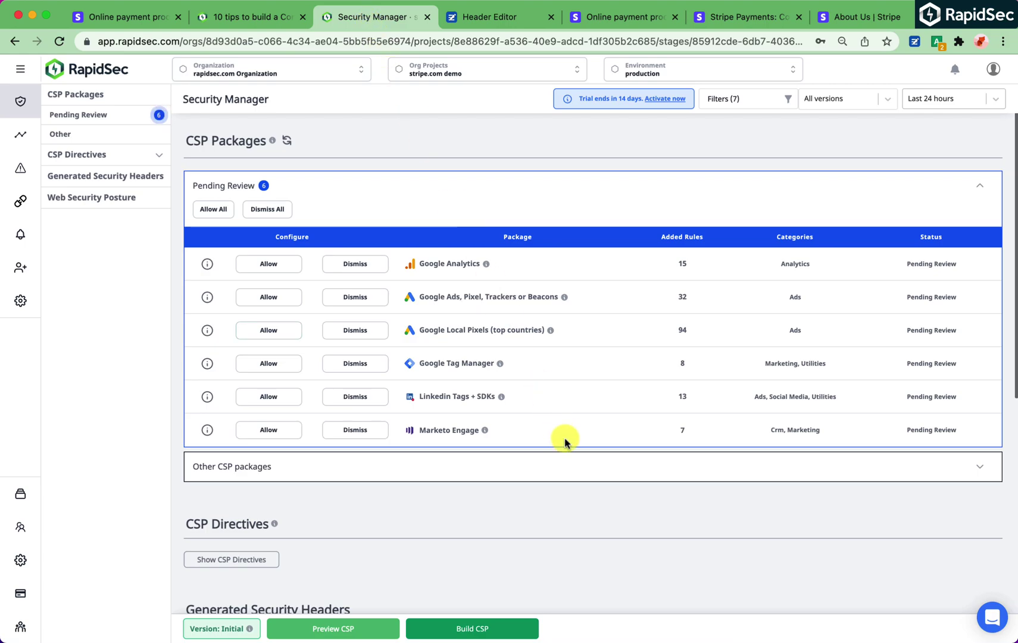
pyautogui.click(645, 17)
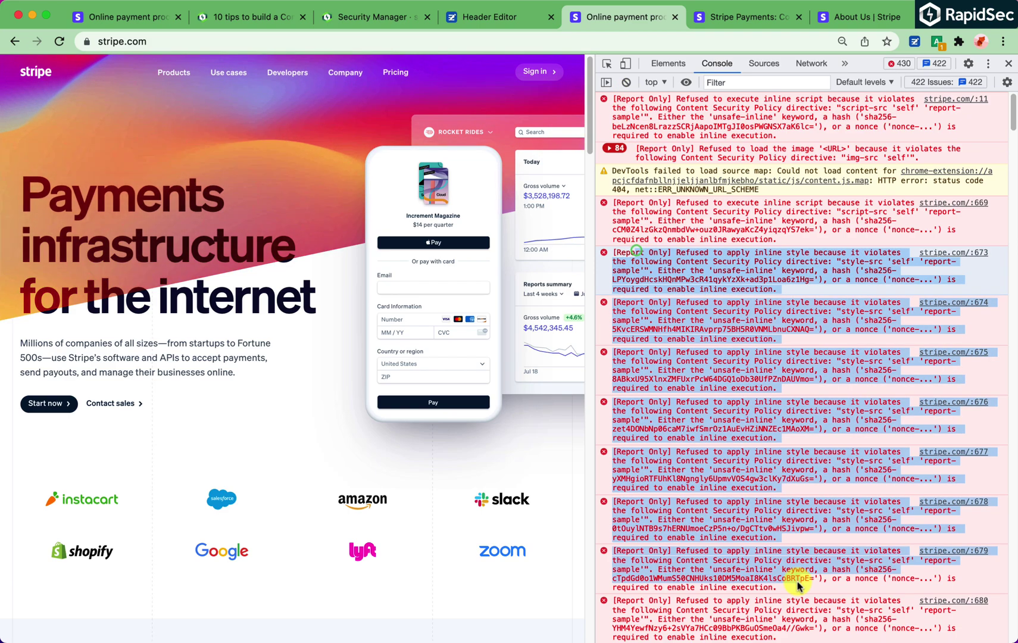
# - Reload the Stripe Payments and About Us pages to collect more CSP reports
pyautogui.hotkey('ctrl', 'Tab')
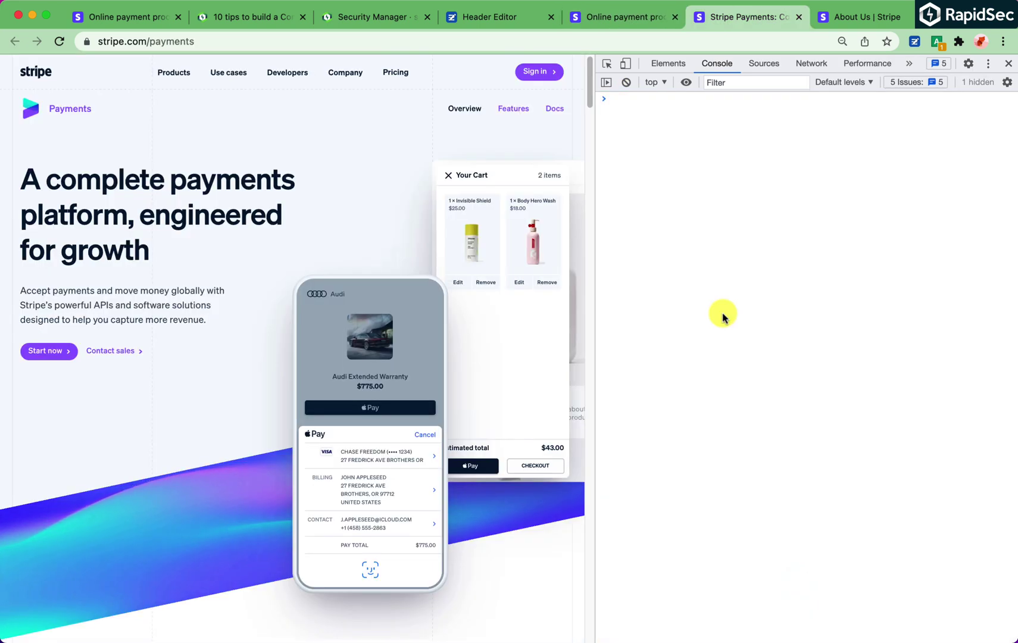
pyautogui.press('super+r')
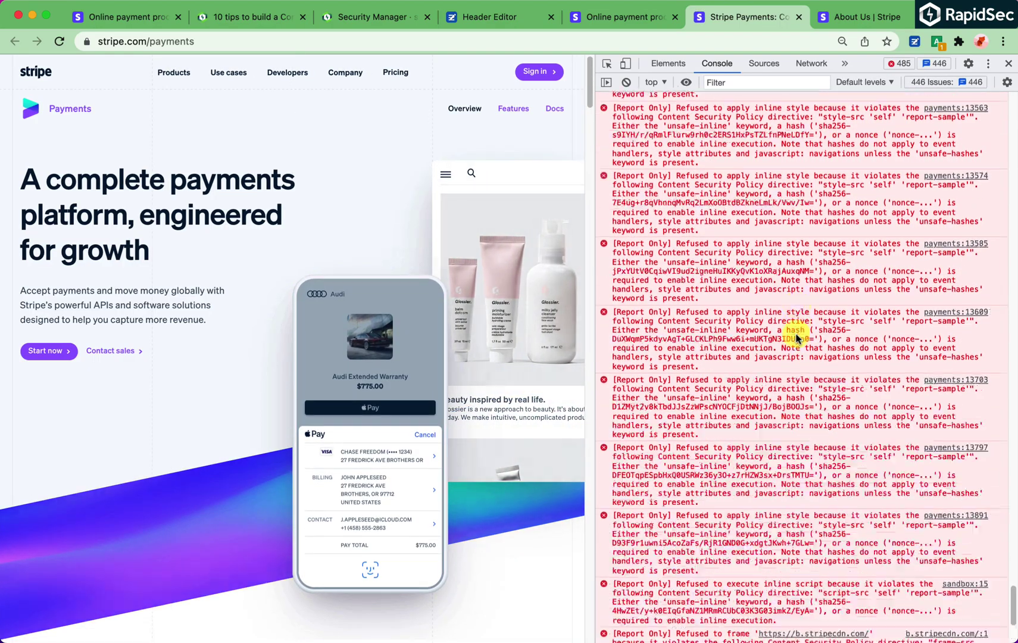
pyautogui.hotkey('ctrl', 'Tab')
pyautogui.press('super+r')
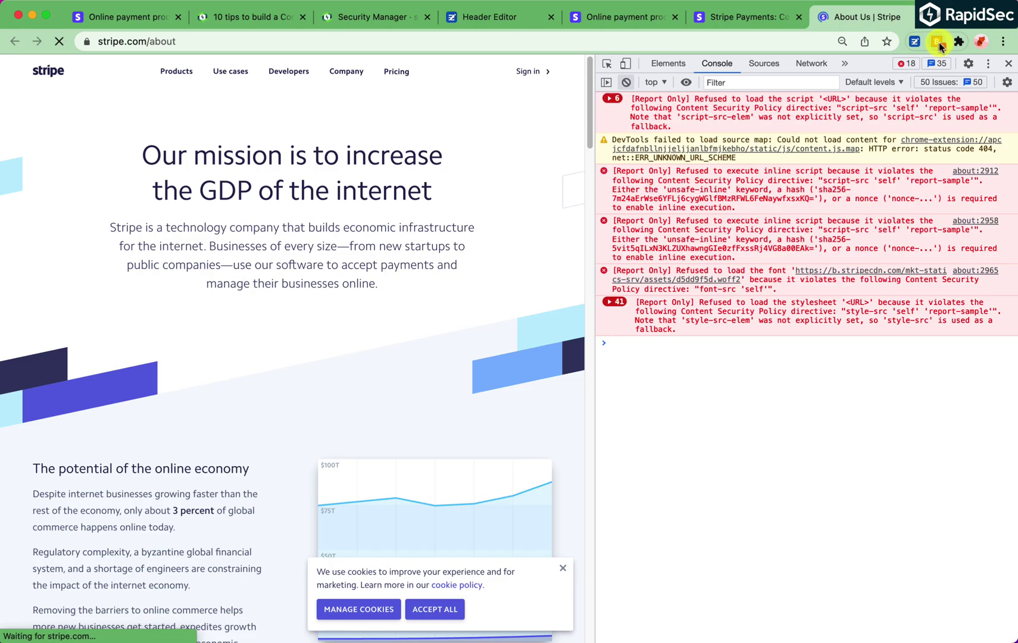
pyautogui.press('super+3')
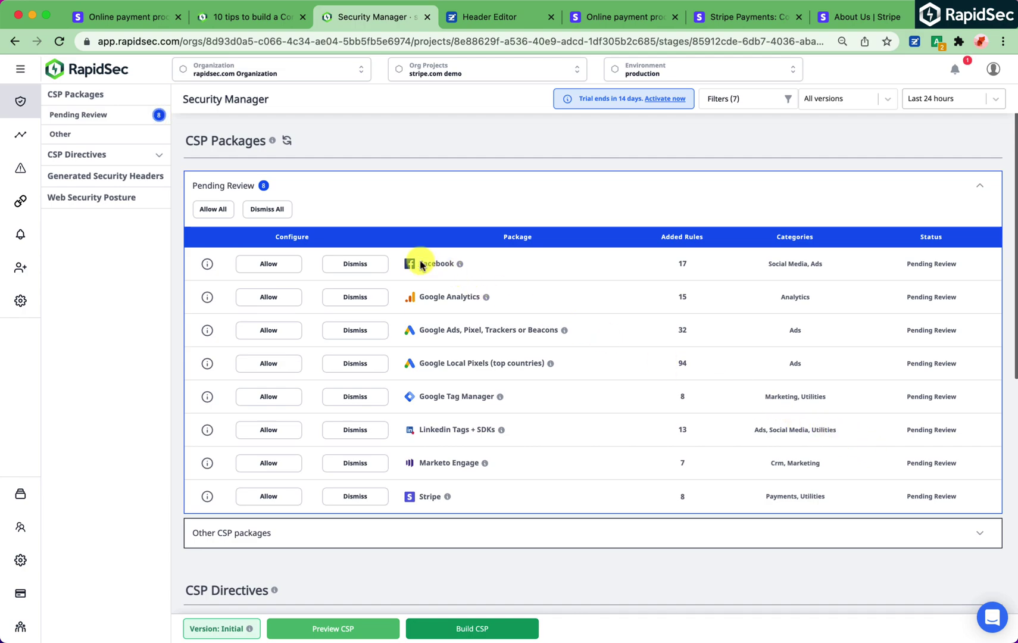
# - Review Google Analytics' CSP rules, including its connect-src domains, and allow the package
pyautogui.moveTo(420, 261); pyautogui.dragTo(481, 493)
pyautogui.click(535, 489)
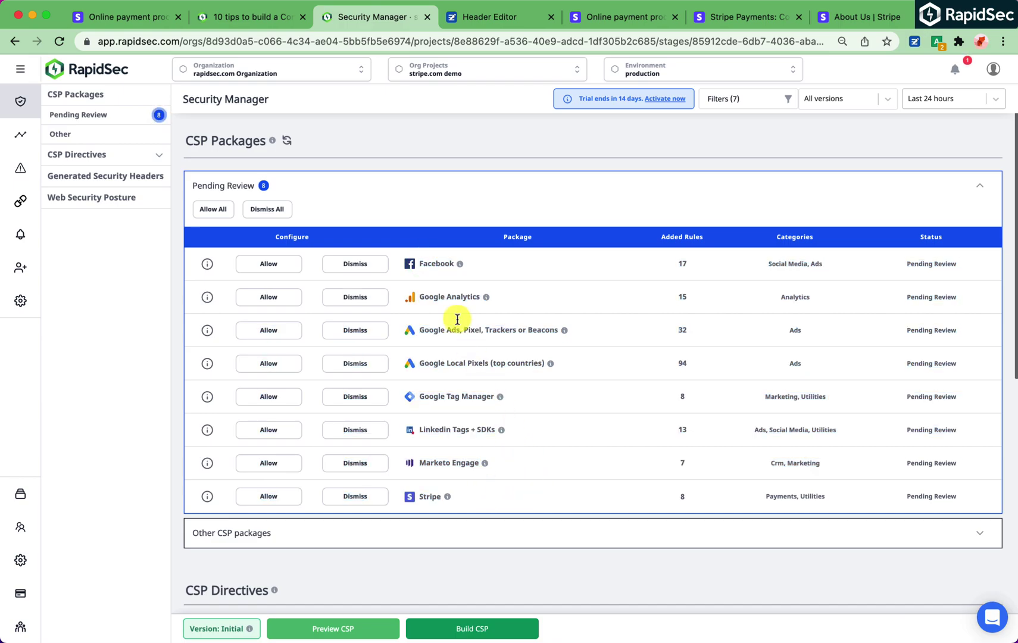
pyautogui.click(208, 298)
pyautogui.moveTo(268, 325); pyautogui.dragTo(377, 366)
pyautogui.scroll(-2, 387, 375)
pyautogui.moveTo(407, 401); pyautogui.dragTo(311, 298)
pyautogui.click(409, 393)
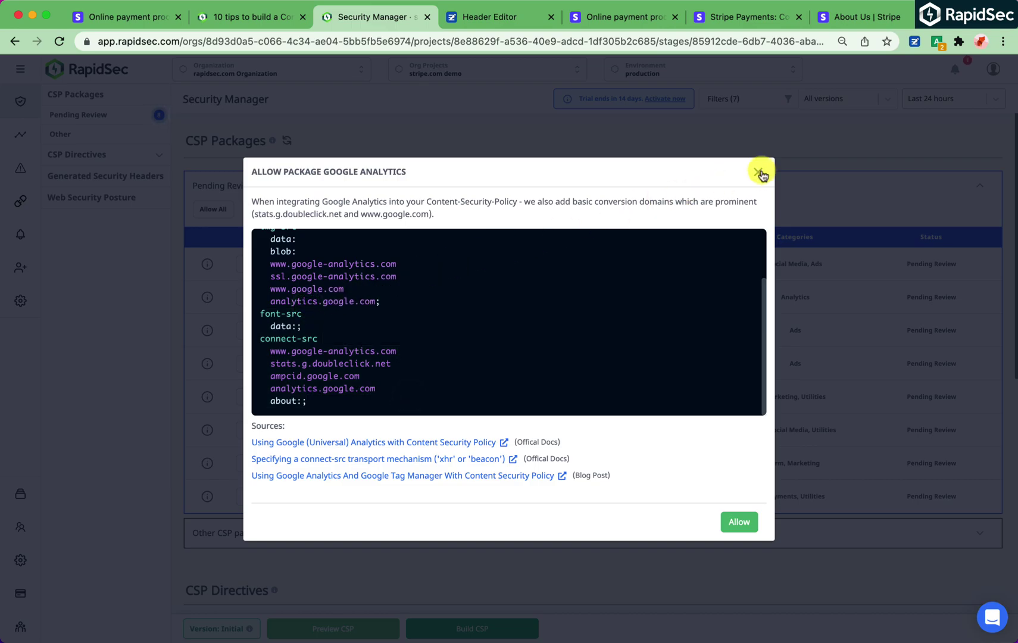
pyautogui.click(733, 521)
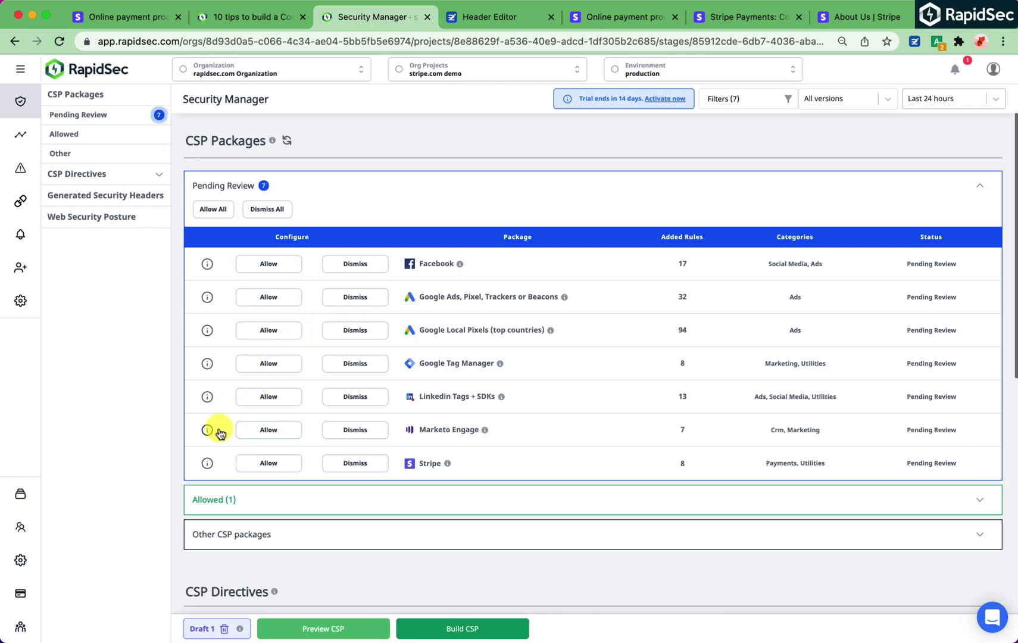
# - Allow Marketo Engage with munchkinID *, then Allow All remaining packages
pyautogui.click(279, 430)
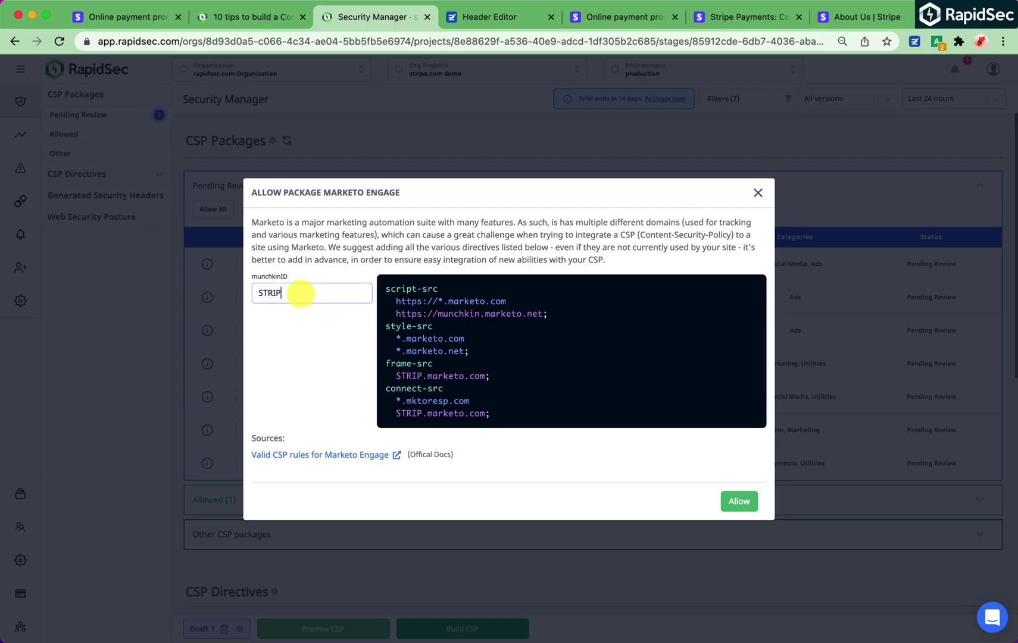
pyautogui.write('*')
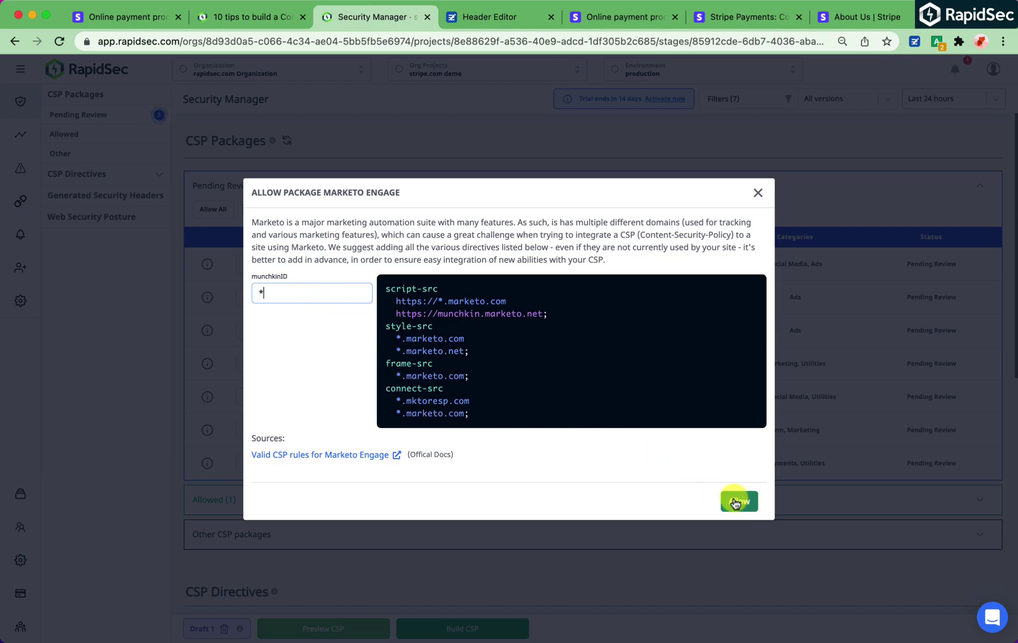
pyautogui.click(738, 501)
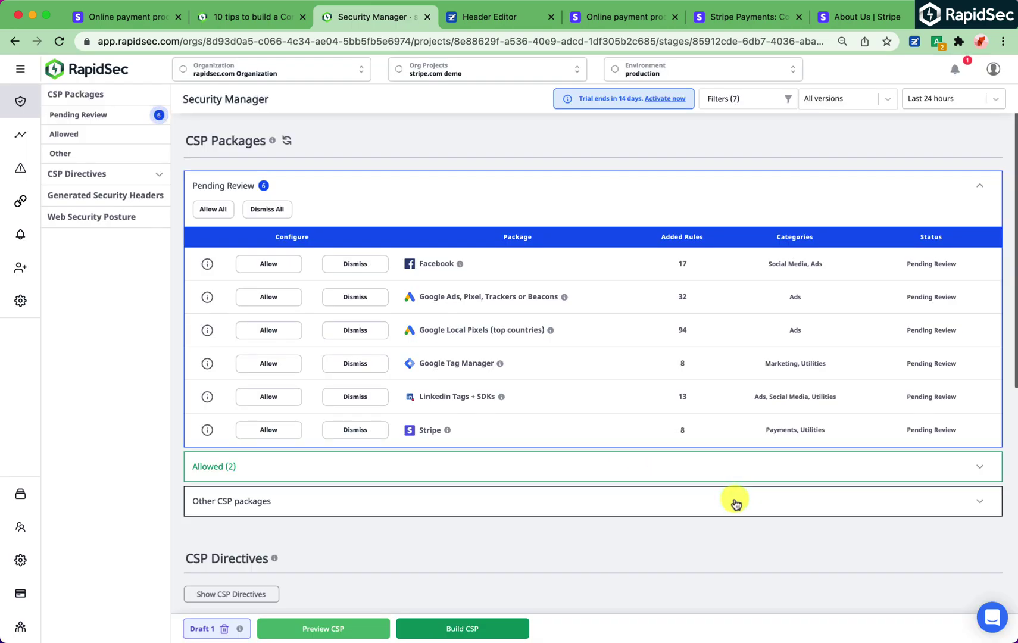
pyautogui.click(208, 212)
pyautogui.click(737, 463)
# - Review the allowed packages and build CSP Version 1
pyautogui.scroll(-10, 598, 506)
pyautogui.scroll(-15, 600, 509)
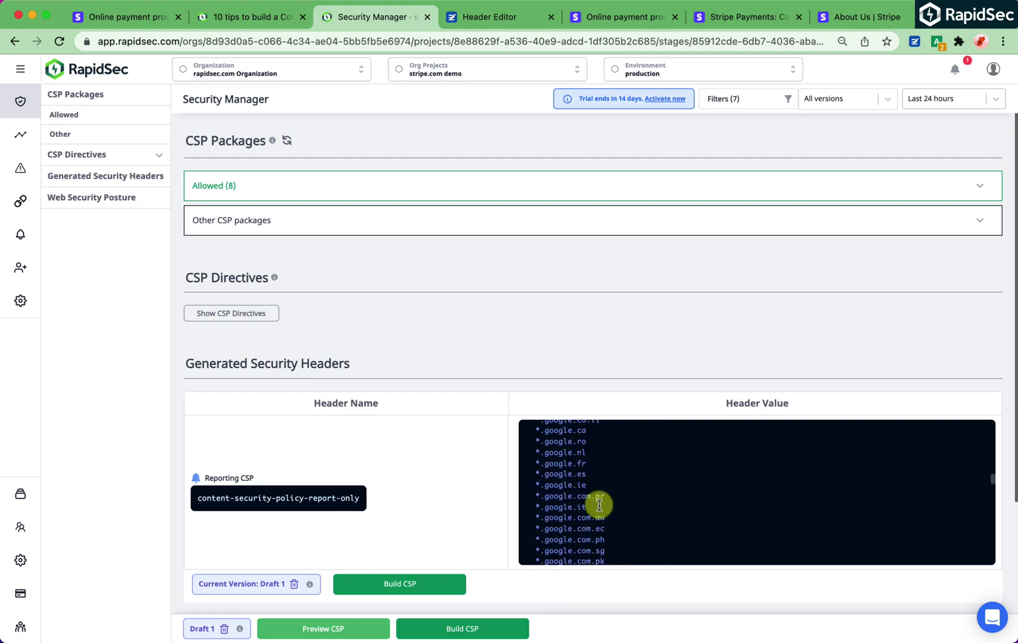
pyautogui.scroll(-15, 599, 508)
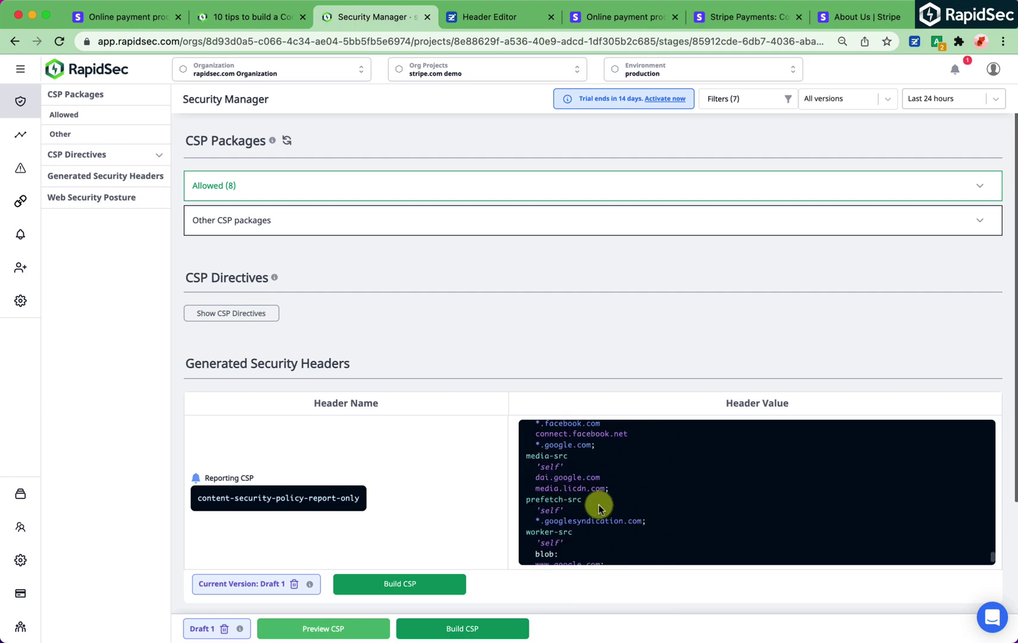
pyautogui.scroll(15, 607, 482)
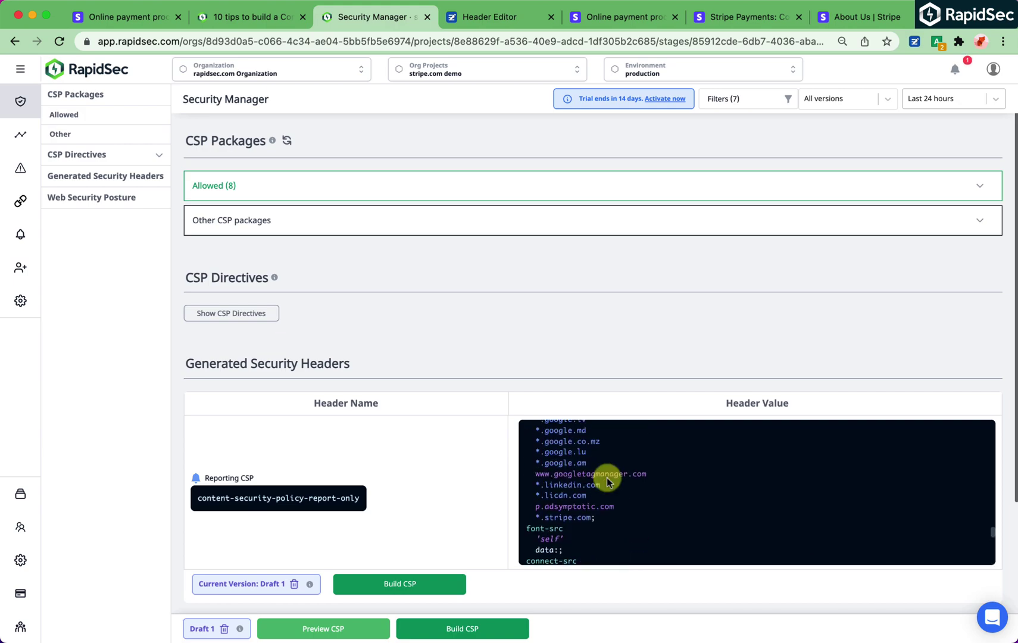
pyautogui.scroll(10, 608, 483)
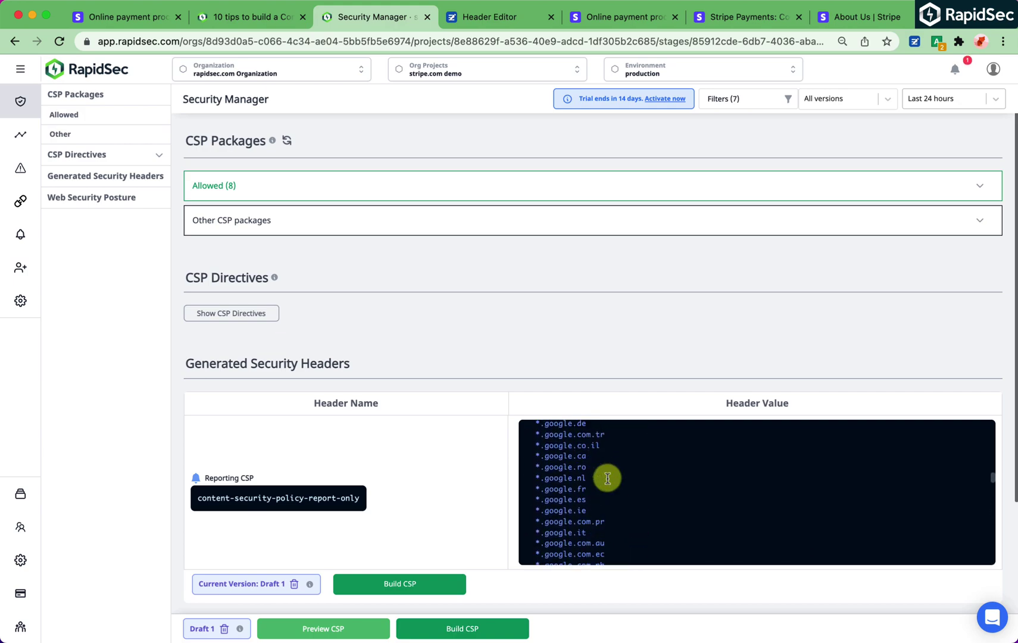
pyautogui.click(462, 626)
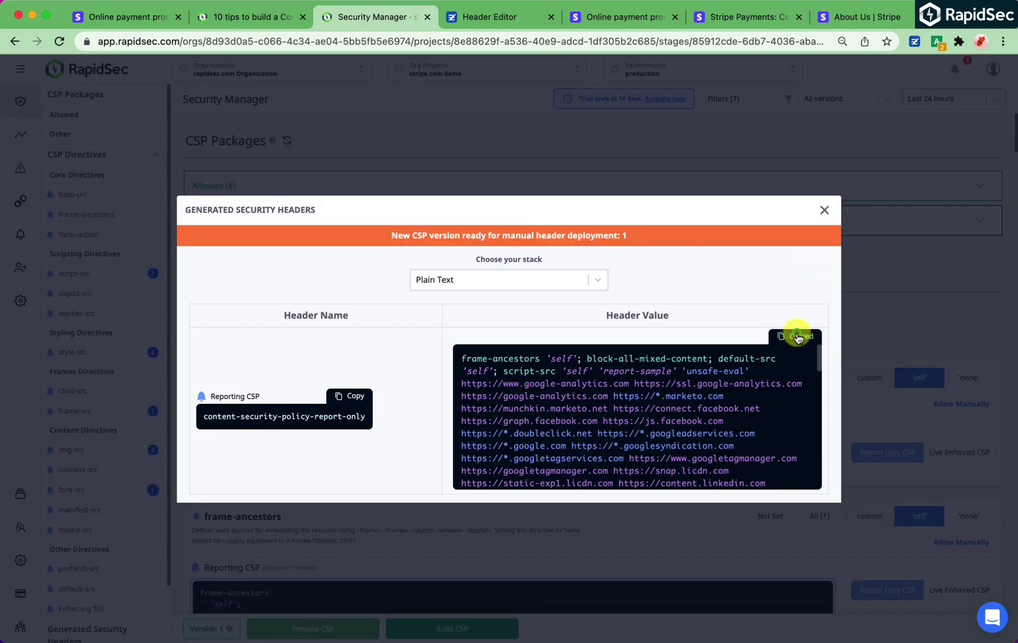
# - Replace the stripe_report_only rule's header value with the Version 1 CSP and save
pyautogui.click(521, 17)
pyautogui.click(707, 332)
pyautogui.click(367, 579)
pyautogui.hotkey('ctrl', 'a')
pyautogui.hotkey('ctrl', 'v')
pyautogui.click(765, 345)
pyautogui.click(621, 18)
# - Reload stripe.com under CSP Version 1, scan the remaining console violations, and return to Security Manager
pyautogui.hotkey('ctrl', 'r')
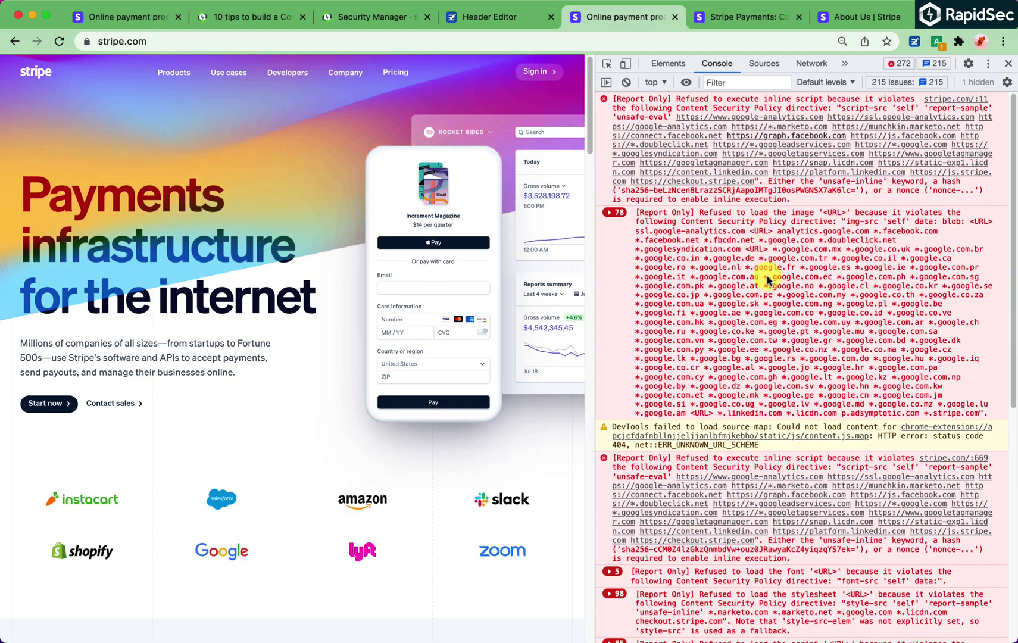
pyautogui.scroll(-7, 791, 404)
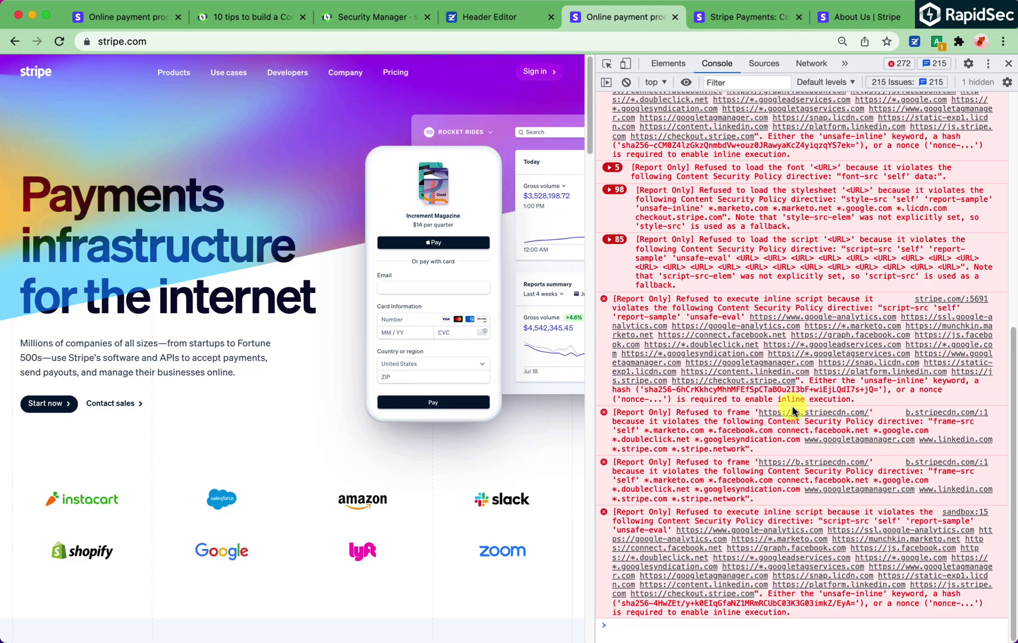
pyautogui.click(370, 16)
pyautogui.click(824, 210)
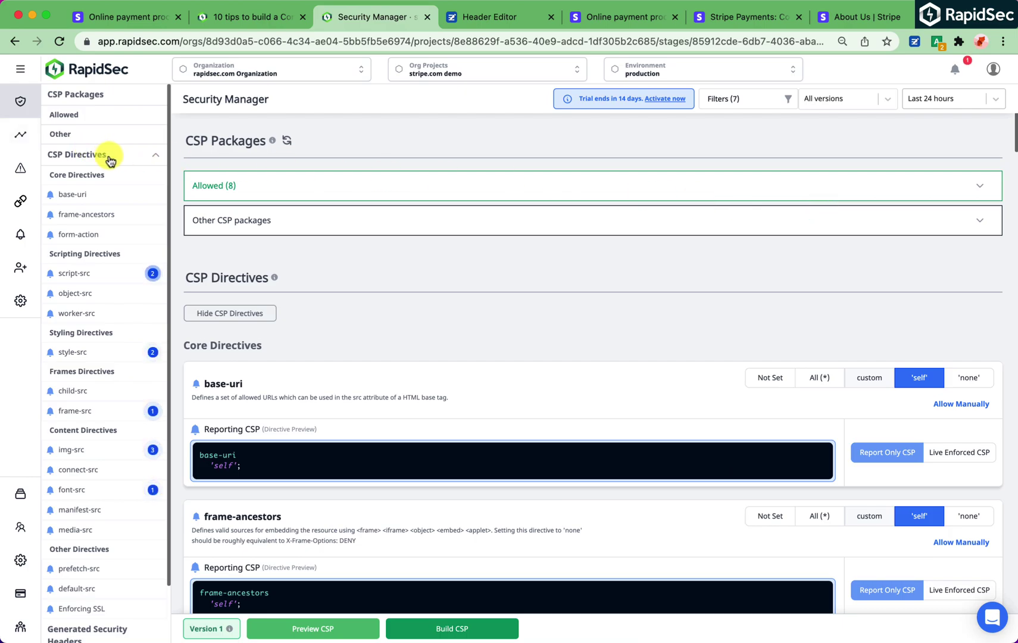
pyautogui.click(119, 275)
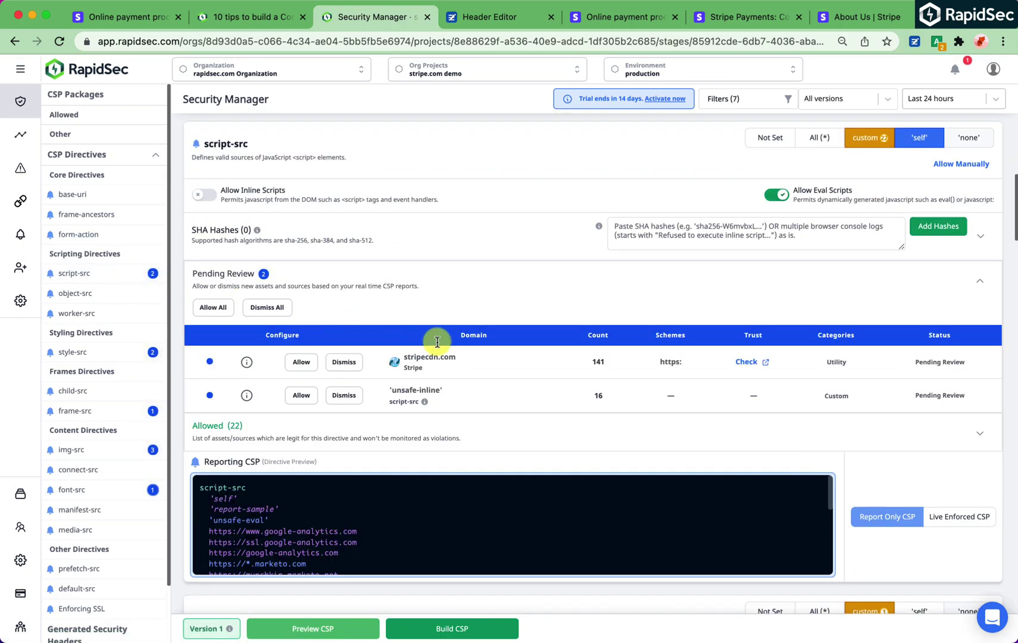
pyautogui.click(306, 363)
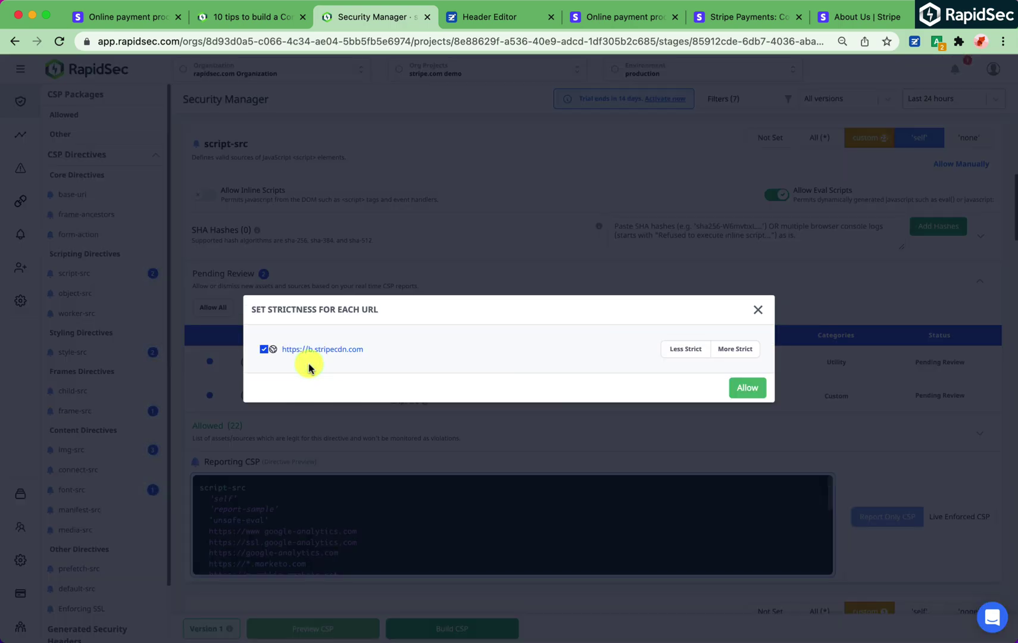
pyautogui.click(754, 356)
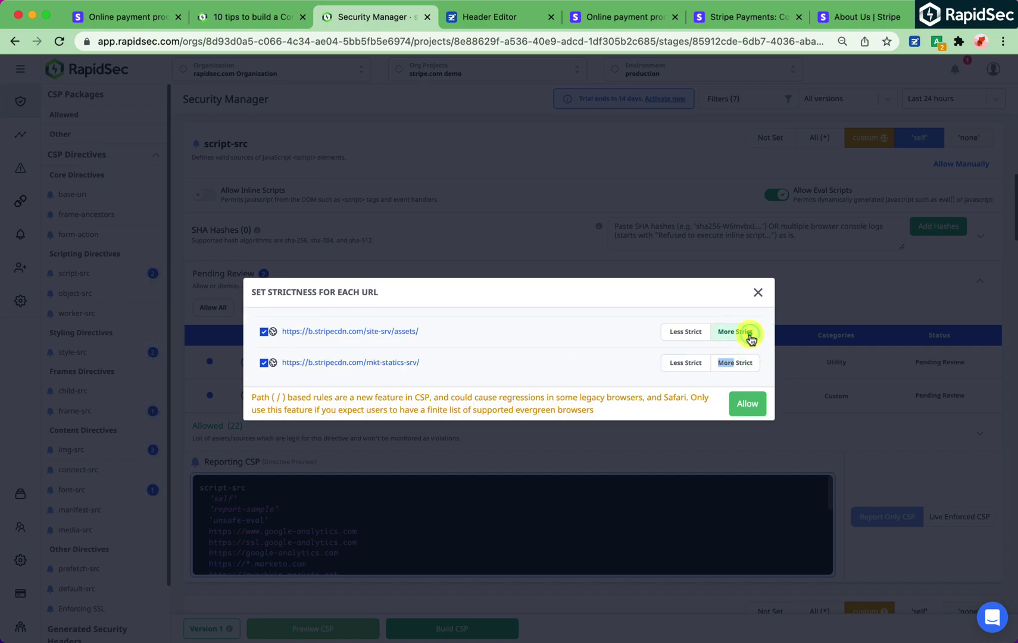
pyautogui.click(687, 336)
pyautogui.click(688, 337)
pyautogui.click(688, 337)
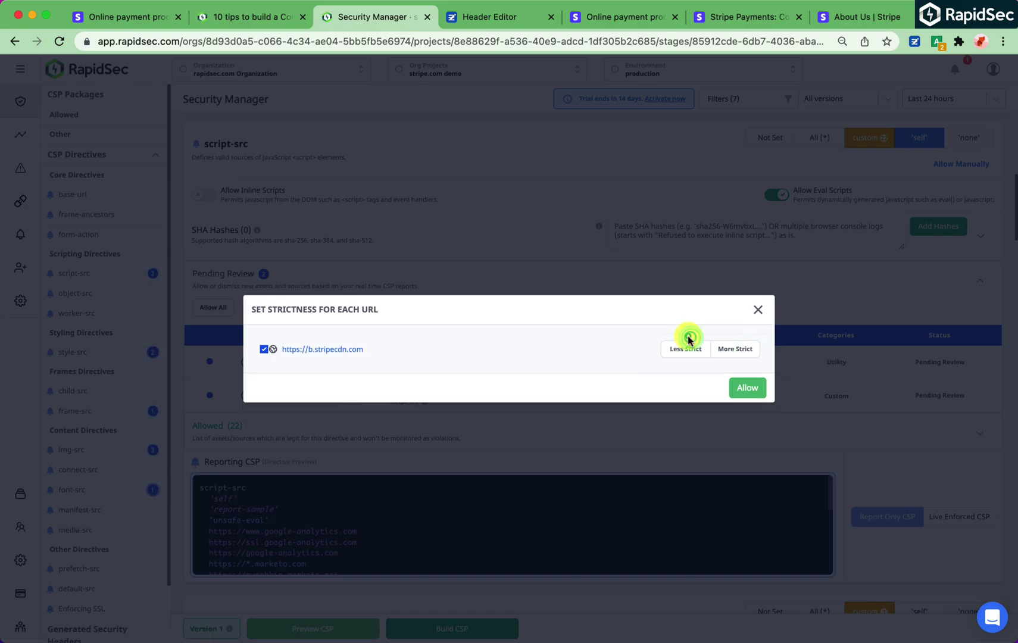
pyautogui.click(761, 388)
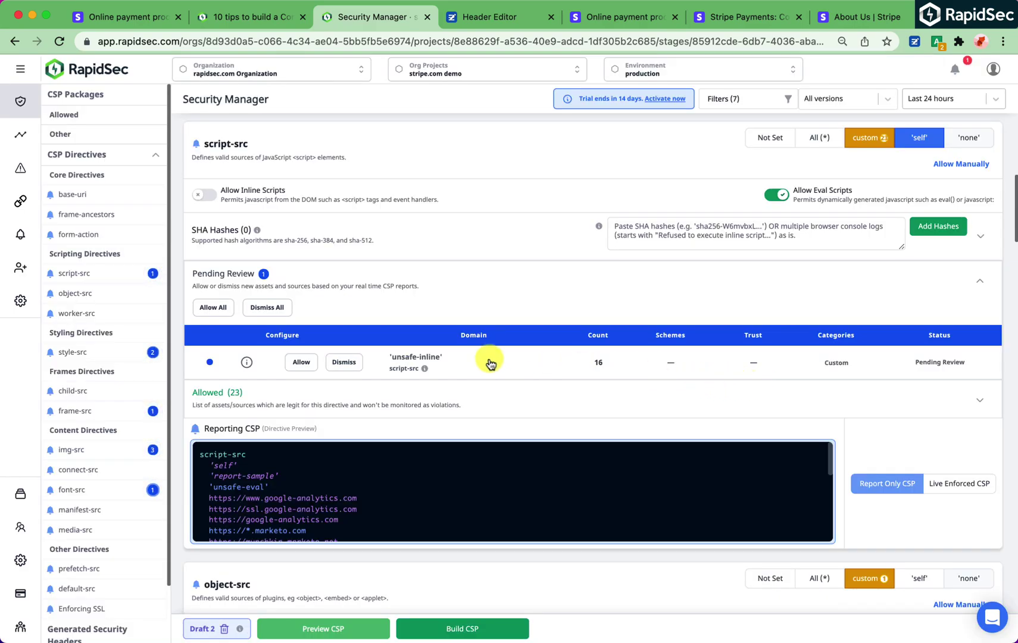
# - Inspect the 'unsafe-inline' violation reports for script-src without allowing it
pyautogui.click(248, 364)
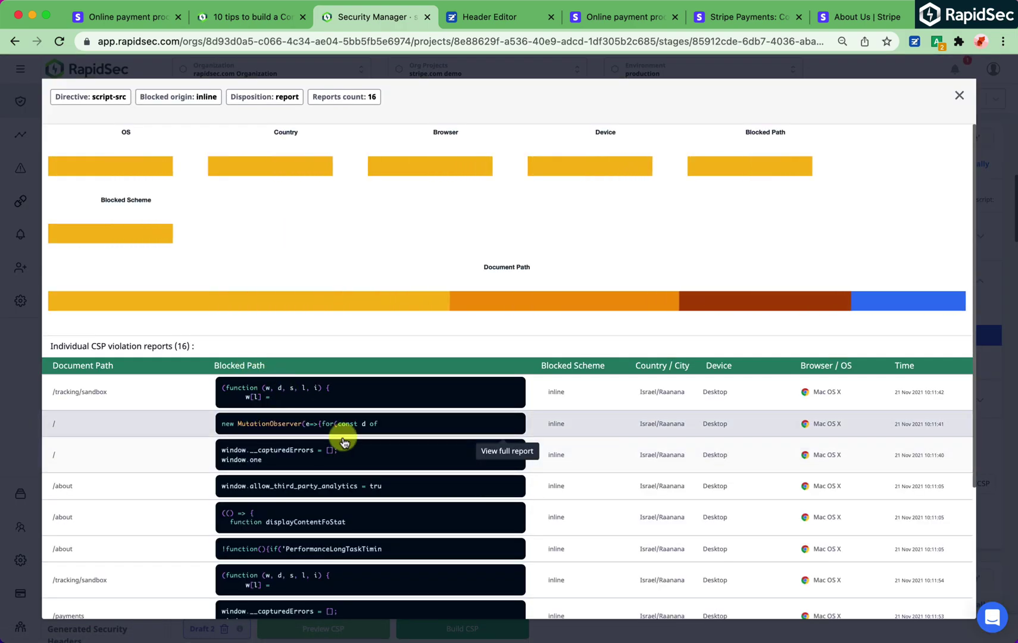
pyautogui.moveTo(222, 424); pyautogui.dragTo(388, 427)
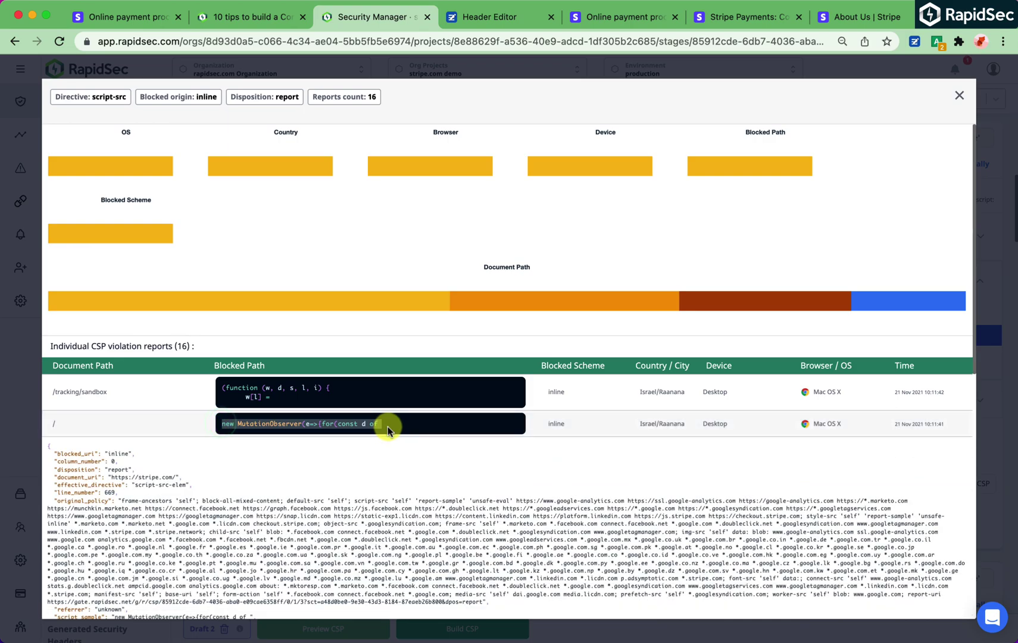
pyautogui.click(396, 432)
pyautogui.scroll(-5, 384, 453)
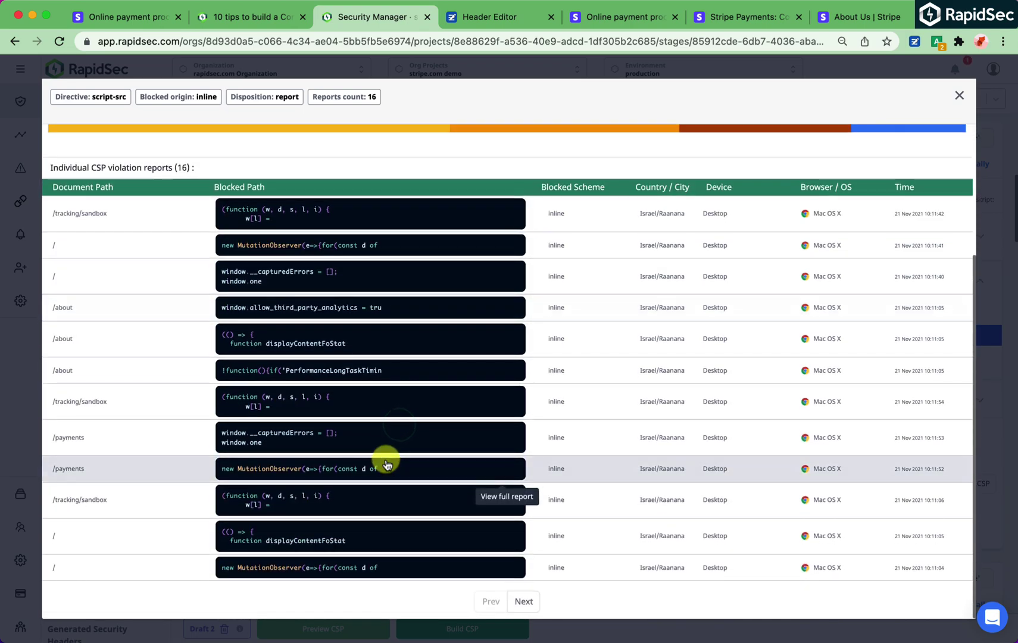
pyautogui.click(359, 370)
pyautogui.click(358, 369)
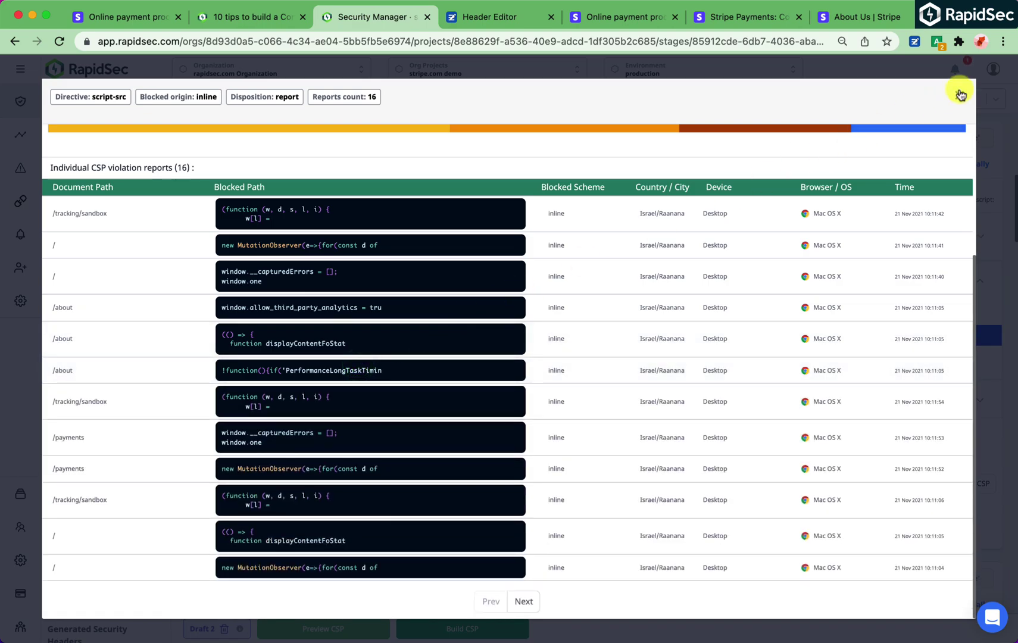
pyautogui.click(960, 93)
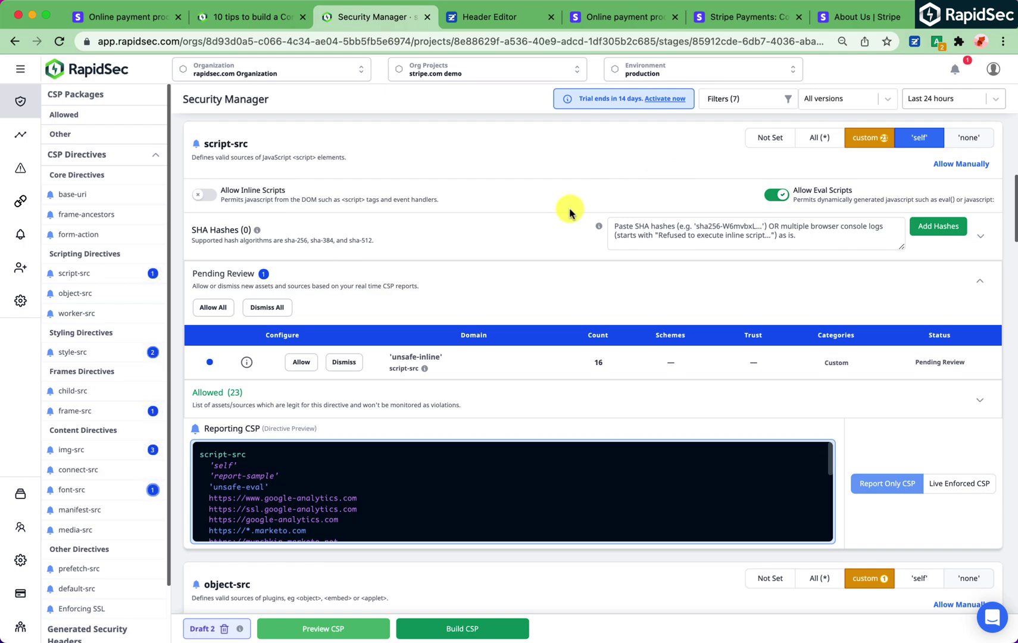
# - On the Stripe home page, filter the DevTools console by 'a hash' and copy the four CSP errors
pyautogui.click(604, 24)
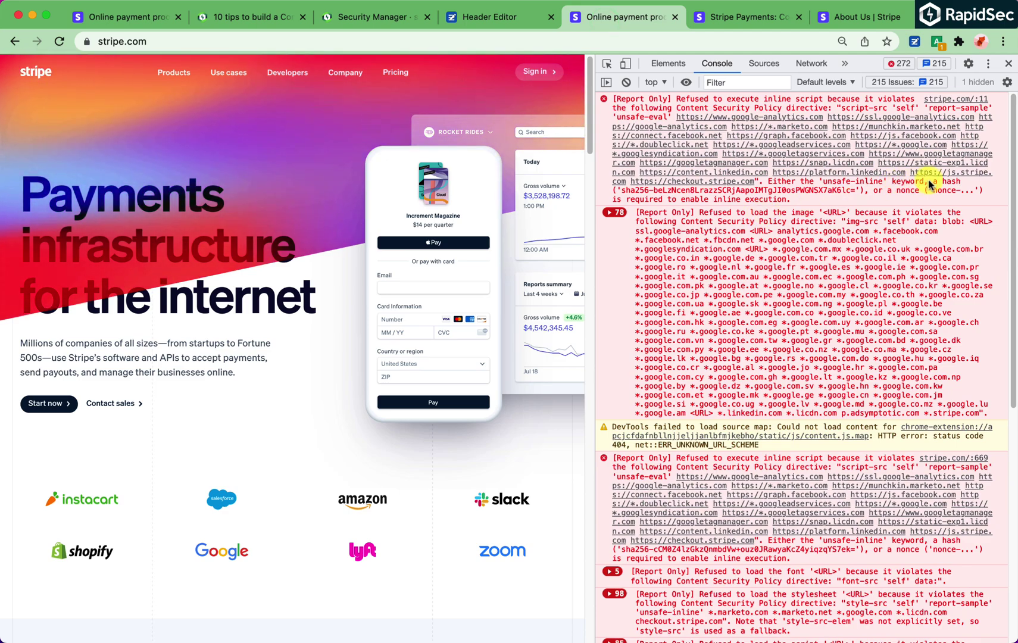
pyautogui.moveTo(892, 181); pyautogui.dragTo(968, 183)
pyautogui.hotkey('ctrl', 'c')
pyautogui.click(742, 83)
pyautogui.hotkey('ctrl', 'v')
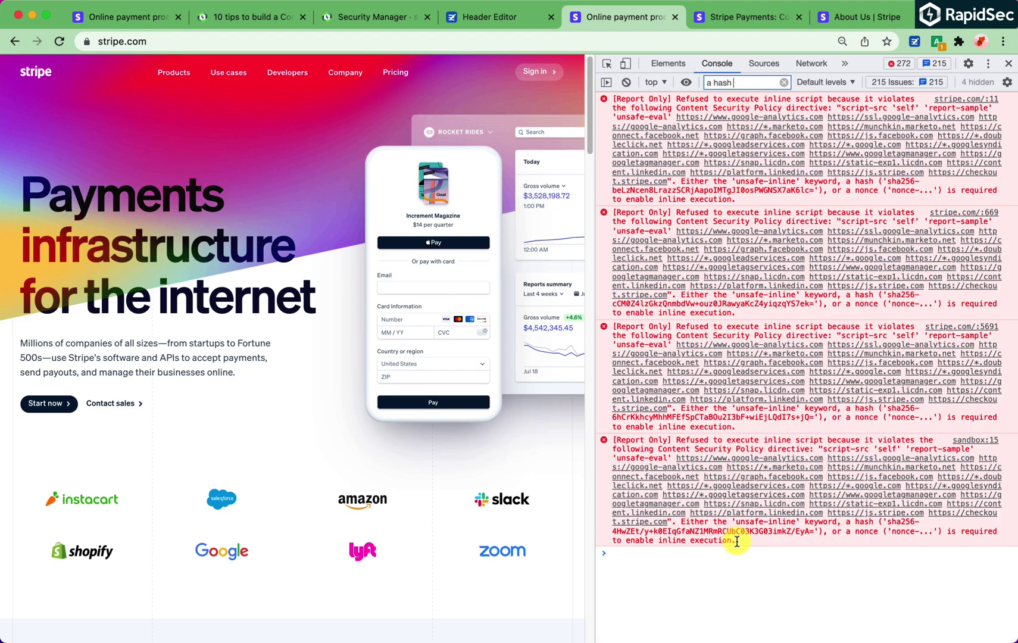
pyautogui.moveTo(736, 545); pyautogui.dragTo(610, 87)
# - Paste the errors into RapidSec's SHA Hashes box and add the four extracted hashes to script-src
pyautogui.click(378, 18)
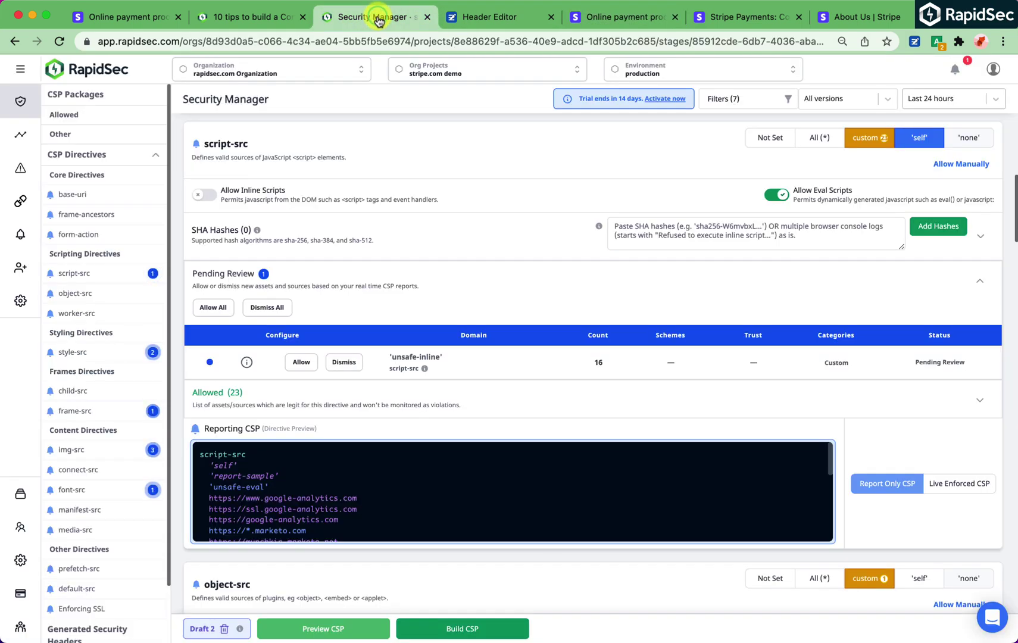
pyautogui.click(711, 230)
pyautogui.press('super+v')
pyautogui.click(942, 227)
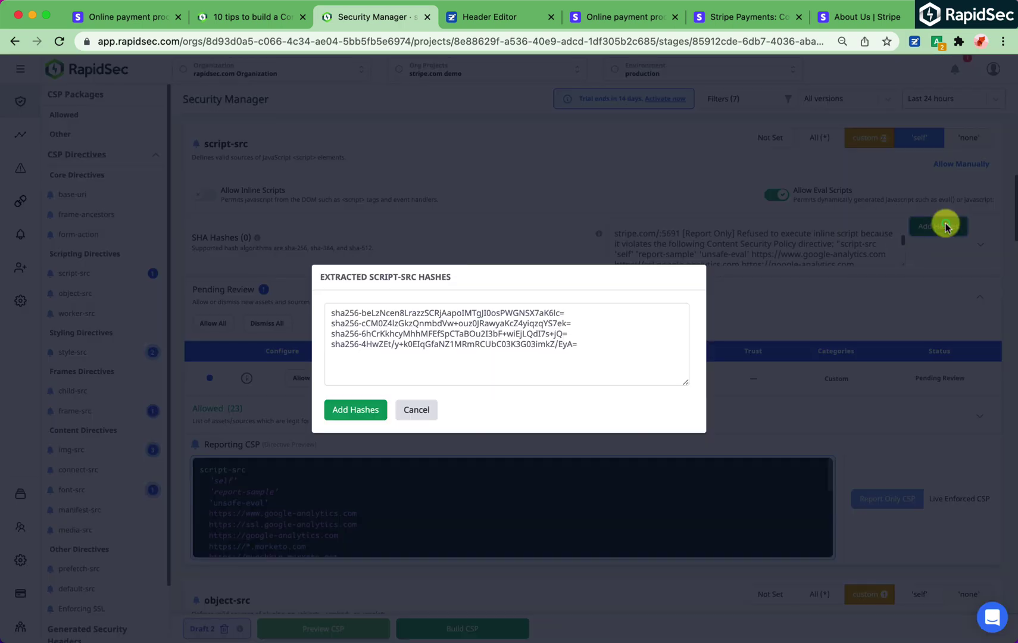
pyautogui.moveTo(591, 373); pyautogui.dragTo(292, 297)
pyautogui.click(544, 369)
pyautogui.click(339, 410)
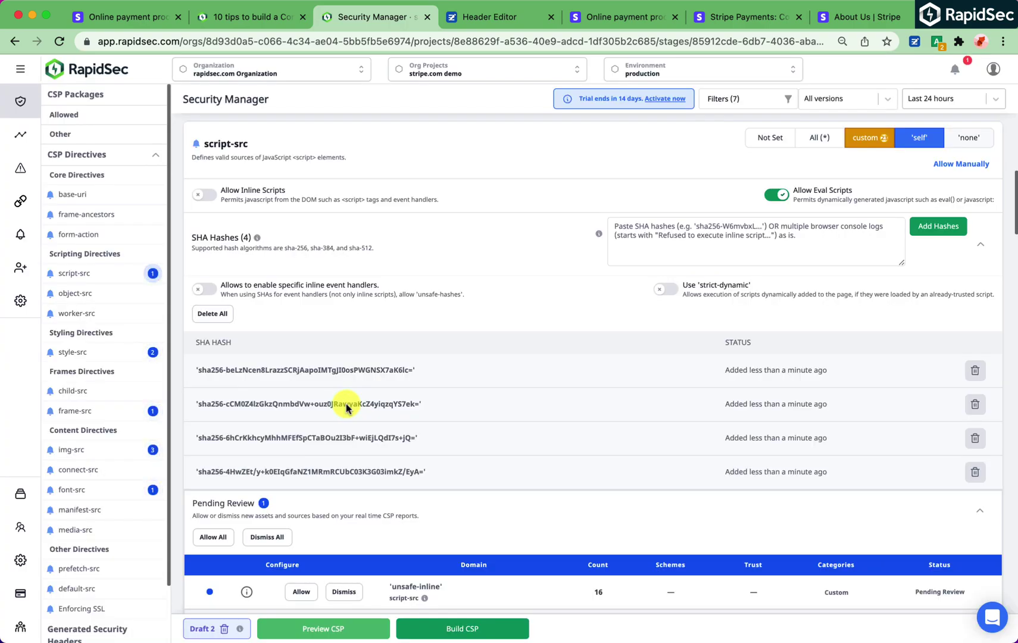
# - Reload the Payments page, copy its 'a hash' console errors, and add their hashes to script-src
pyautogui.click(747, 22)
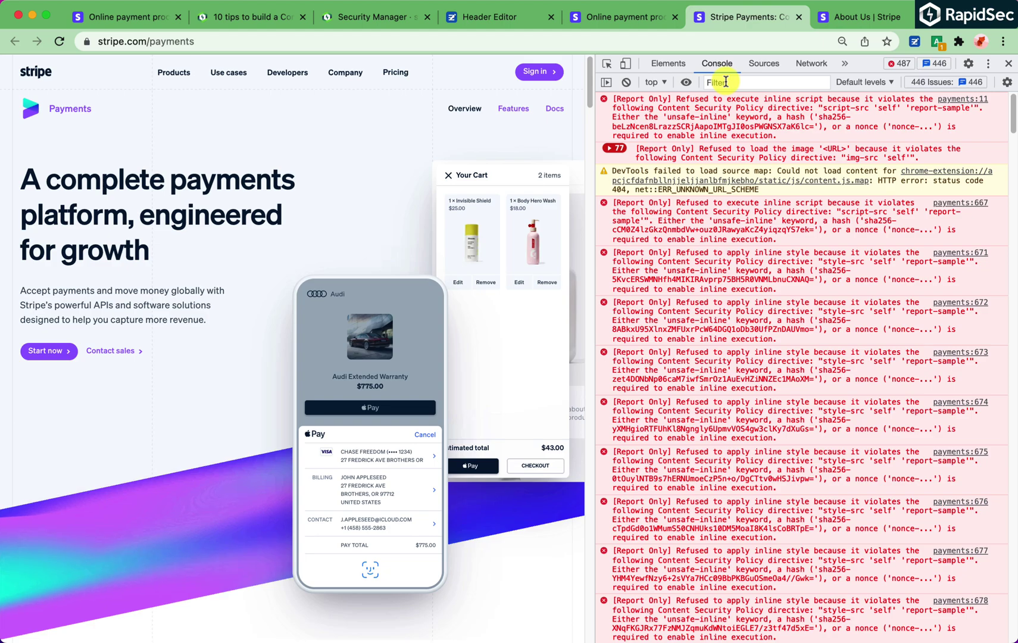
pyautogui.press('super+r')
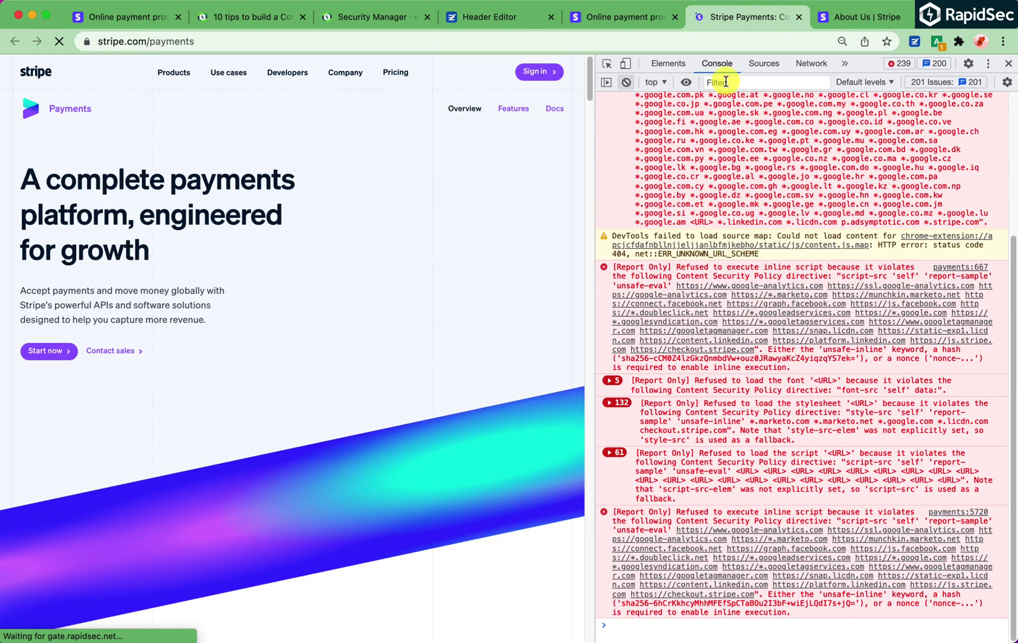
pyautogui.click(726, 81)
pyautogui.write('a hash')
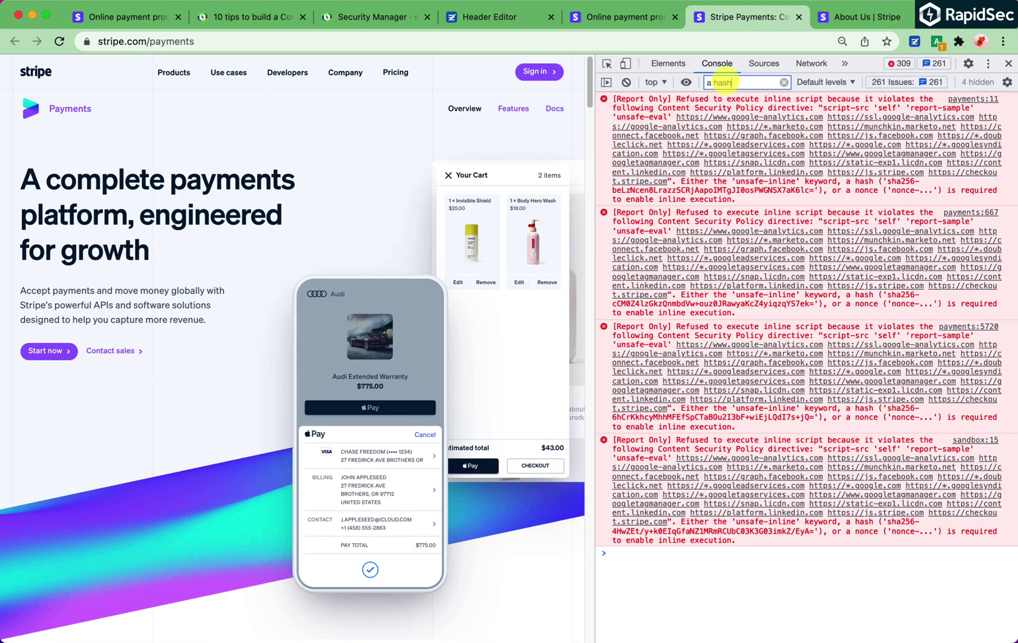
pyautogui.moveTo(759, 544); pyautogui.dragTo(609, 99)
pyautogui.press('super+c')
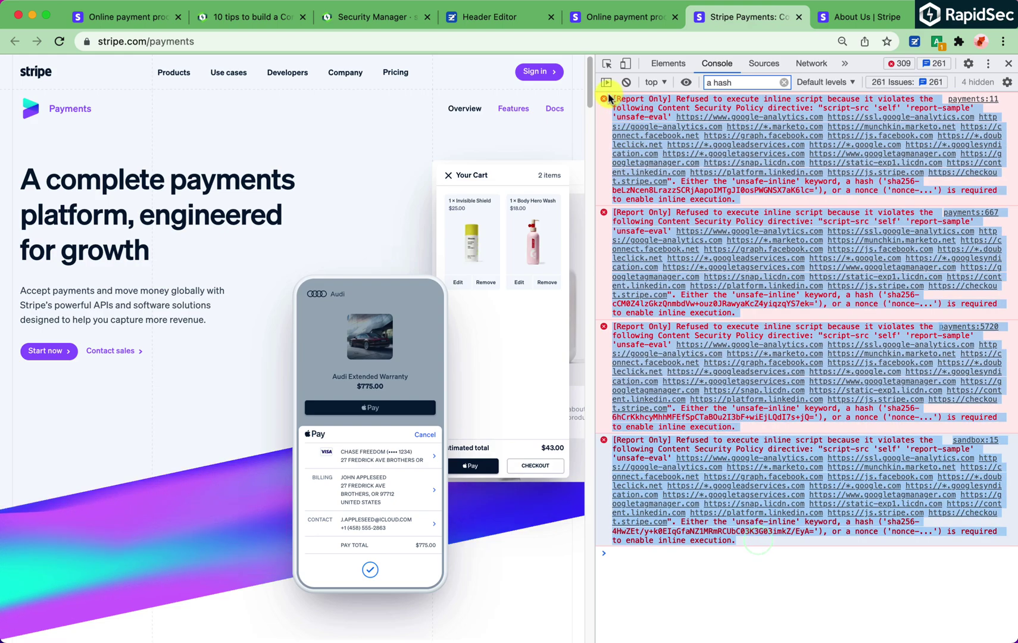
pyautogui.click(350, 22)
pyautogui.click(719, 250)
pyautogui.press('super+v')
pyautogui.click(923, 232)
pyautogui.click(354, 409)
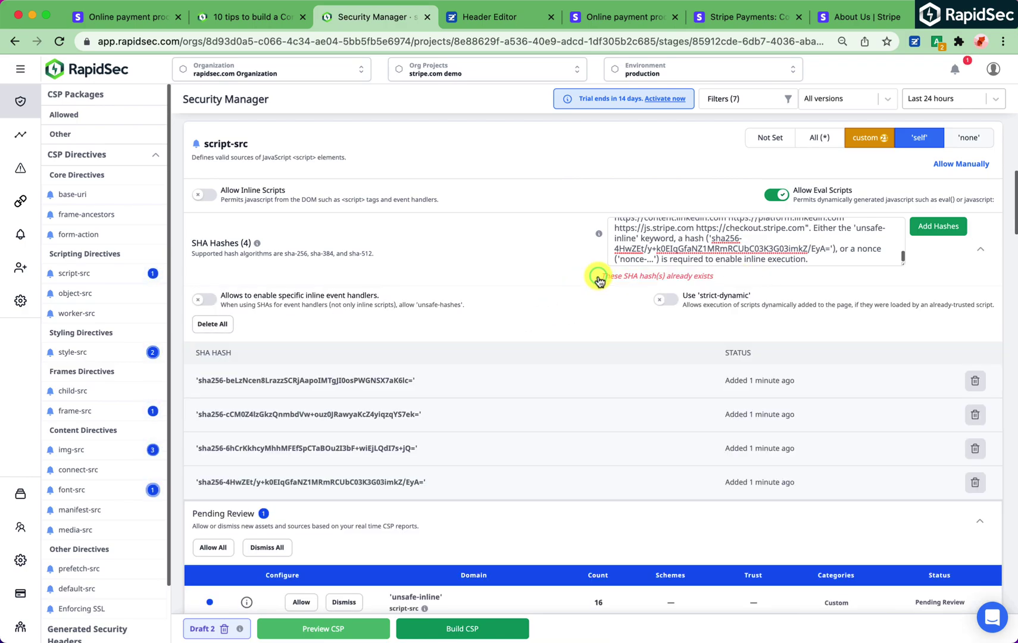
# - Add the About page's hashes to script-src and dismiss the pending 'unsafe-inline' source
pyautogui.click(882, 18)
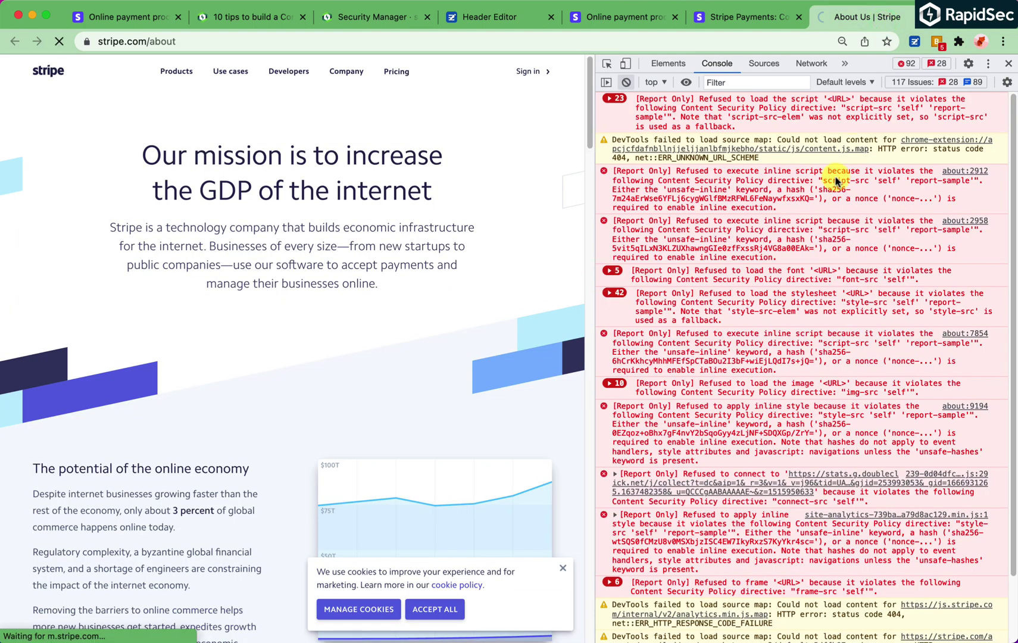
pyautogui.click(760, 82)
pyautogui.write('a hash')
pyautogui.click(375, 16)
pyautogui.click(364, 409)
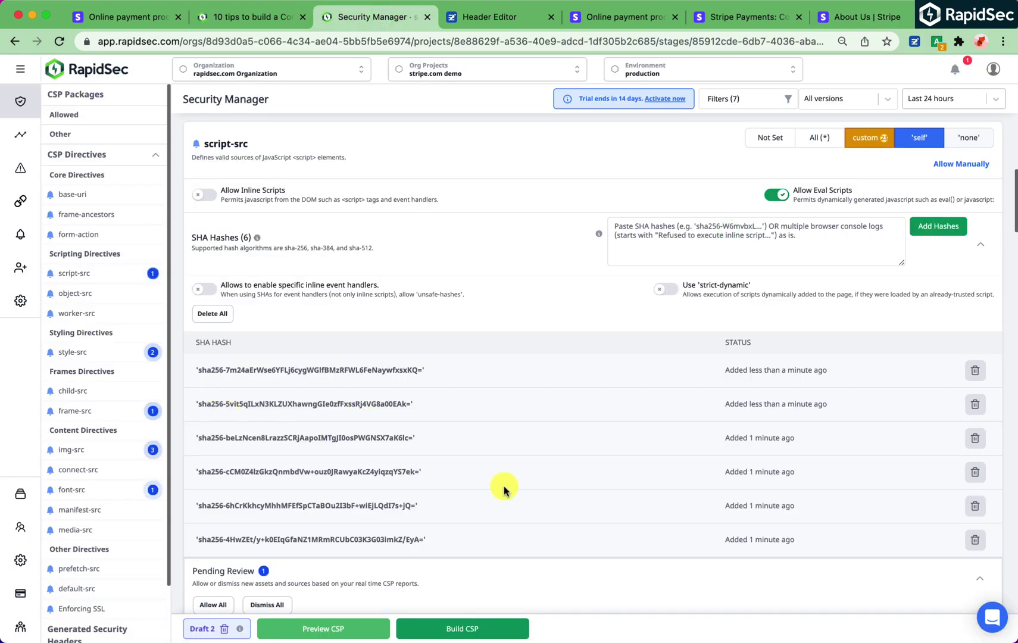
pyautogui.scroll(-4, 503, 489)
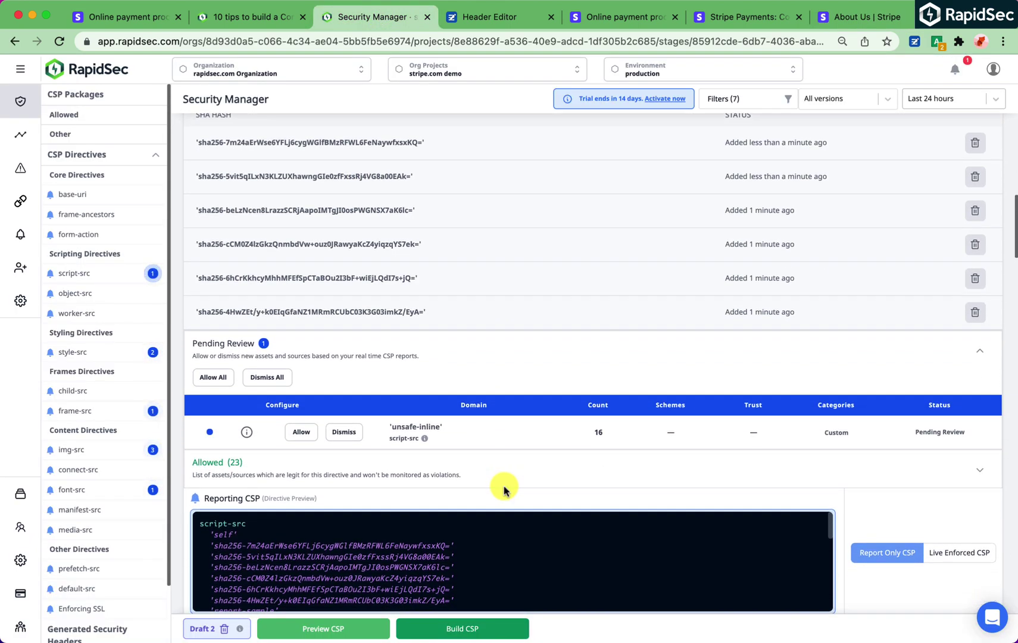
pyautogui.click(343, 418)
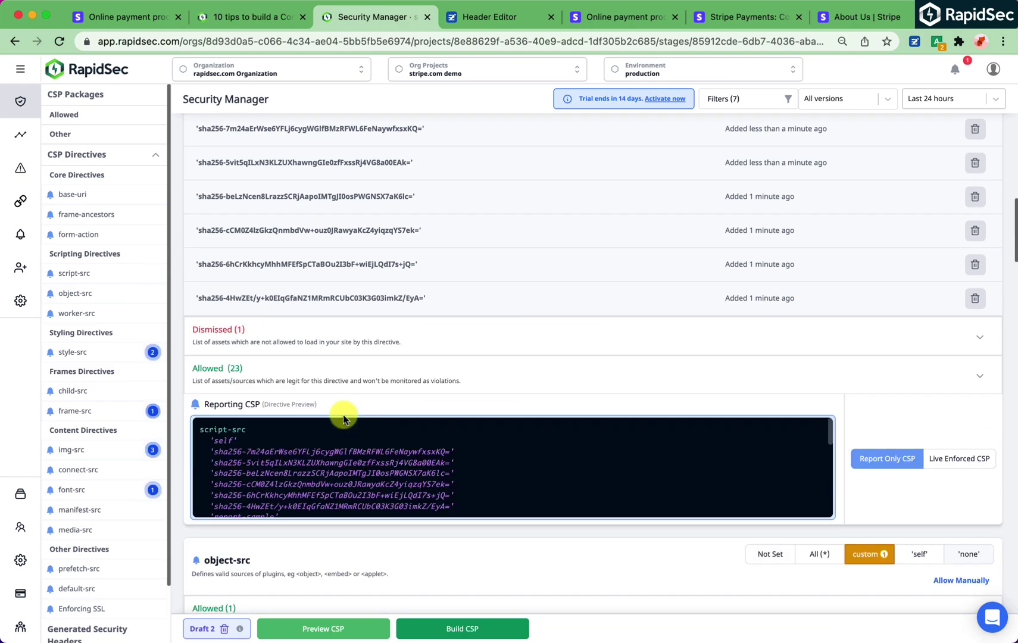
# - Allow b.stripecdn.com in style-src and review the fast.fonts.net violation reports' document and blocked URIs
pyautogui.click(119, 353)
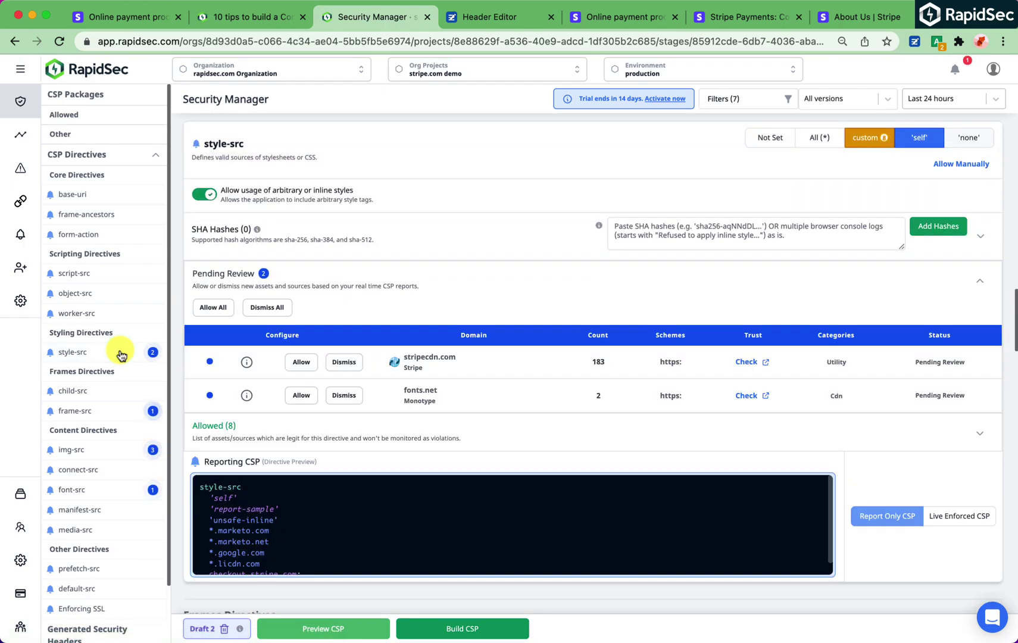
pyautogui.click(299, 361)
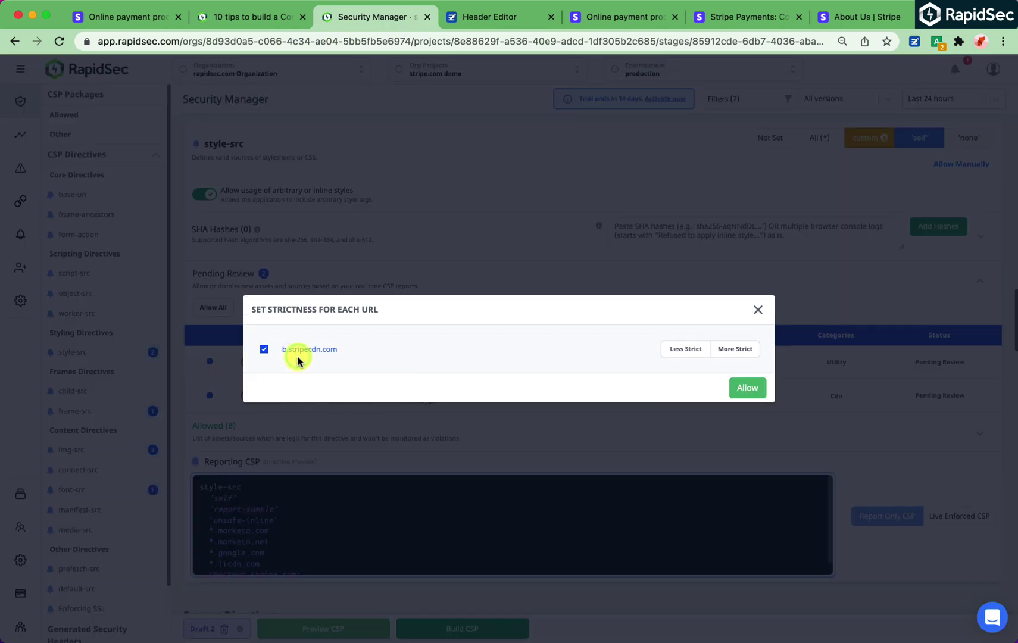
pyautogui.click(748, 387)
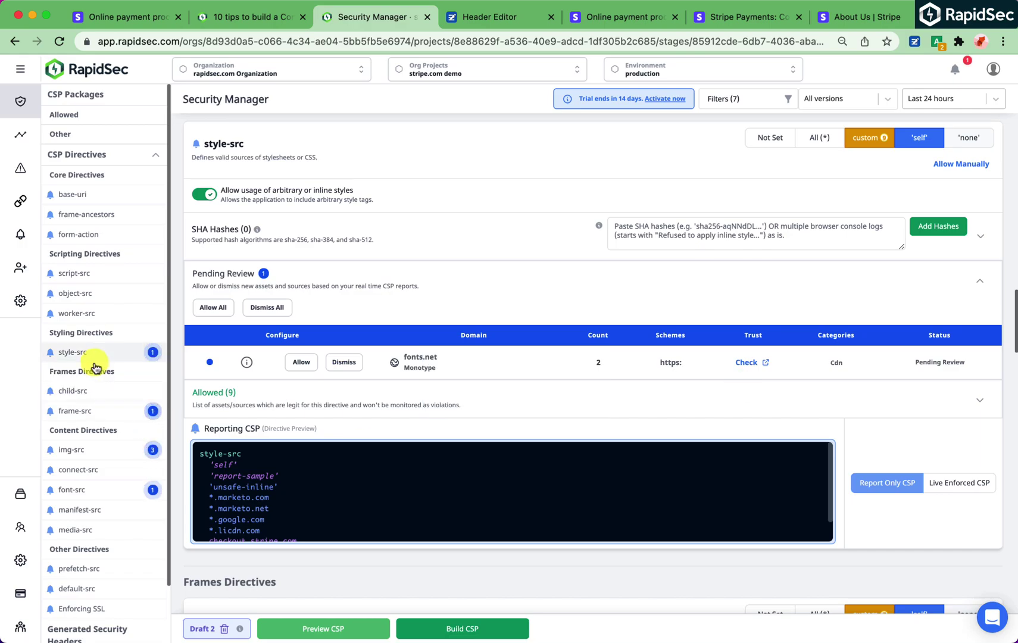
pyautogui.click(246, 362)
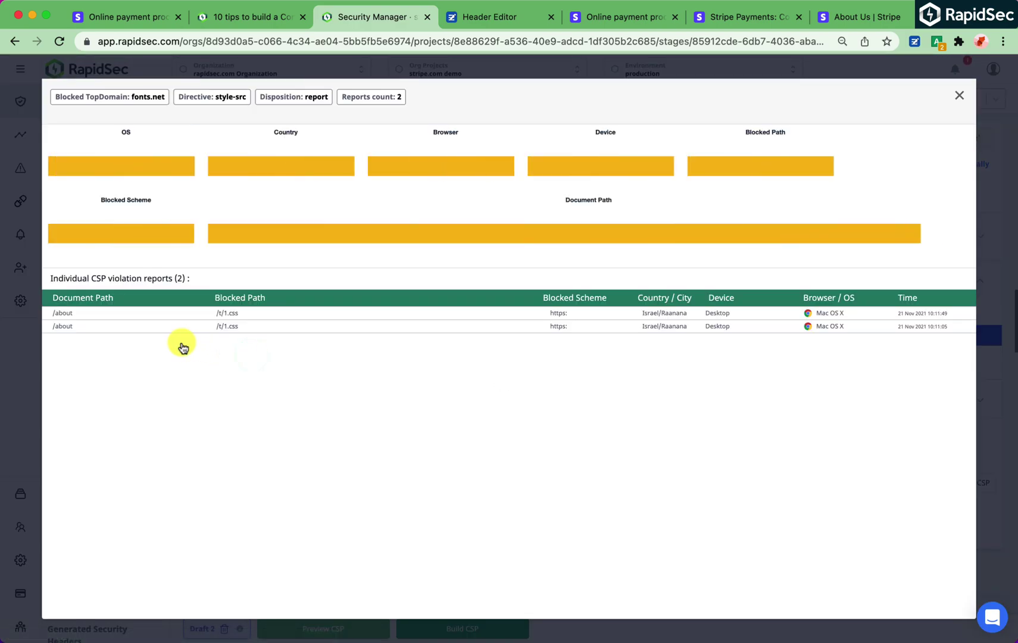
pyautogui.click(178, 315)
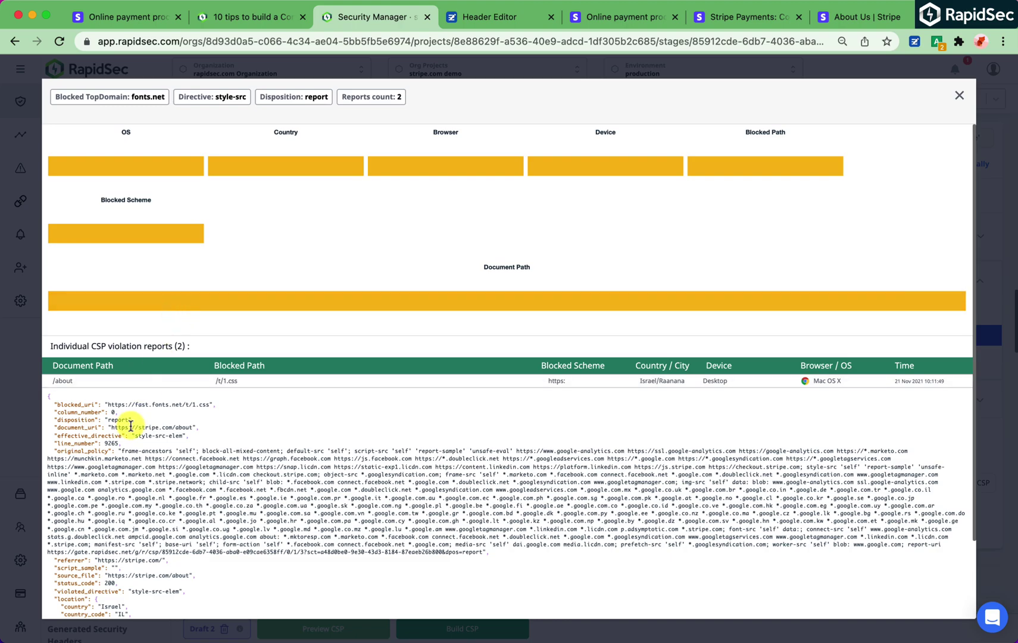
pyautogui.moveTo(113, 429); pyautogui.dragTo(189, 425)
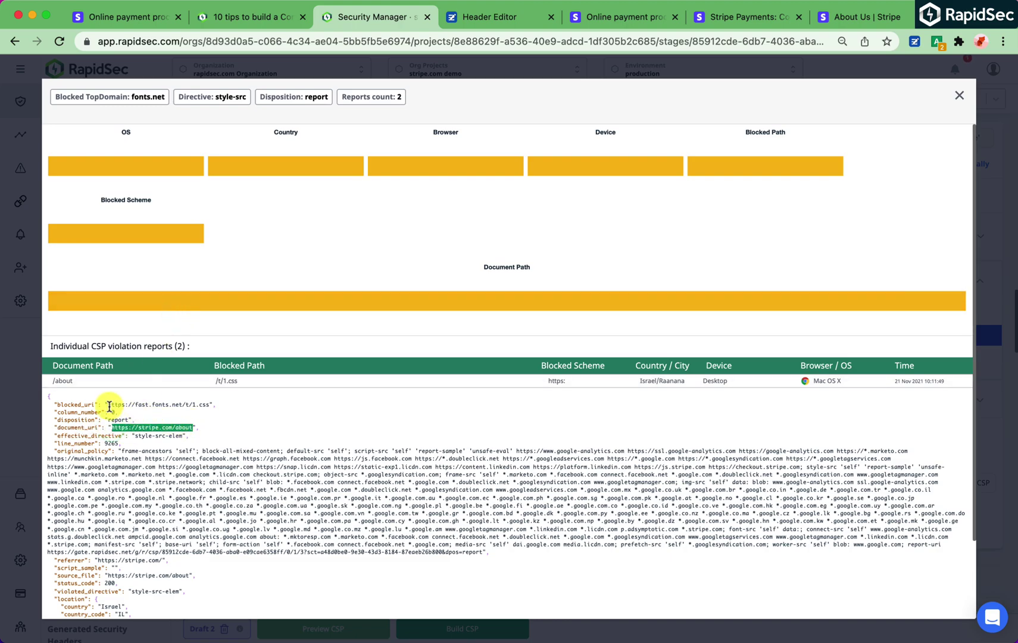
pyautogui.moveTo(107, 405); pyautogui.dragTo(209, 407)
pyautogui.scroll(-3, 295, 523)
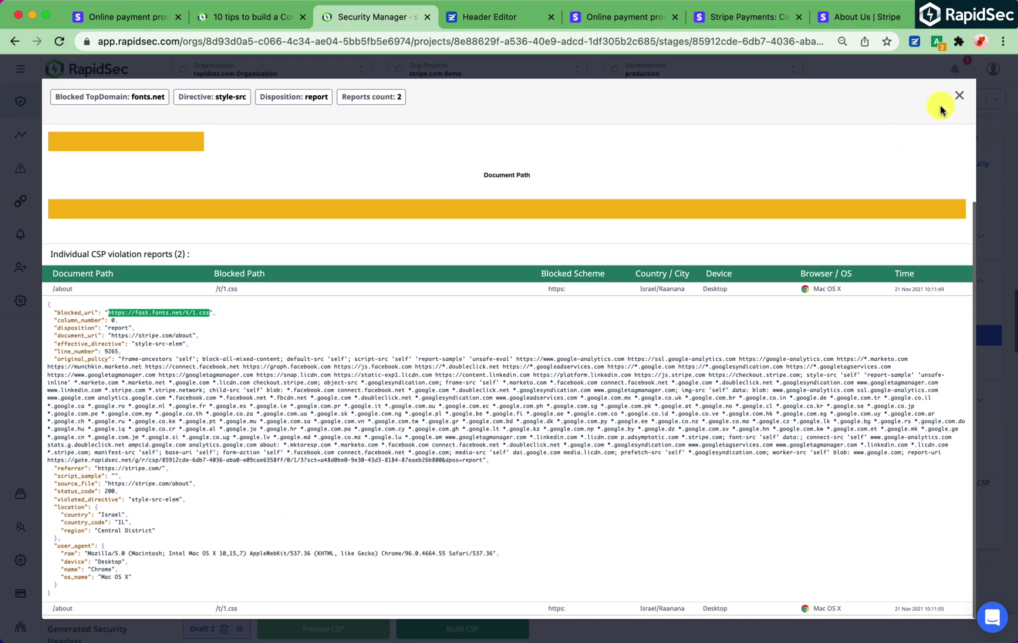
pyautogui.click(959, 96)
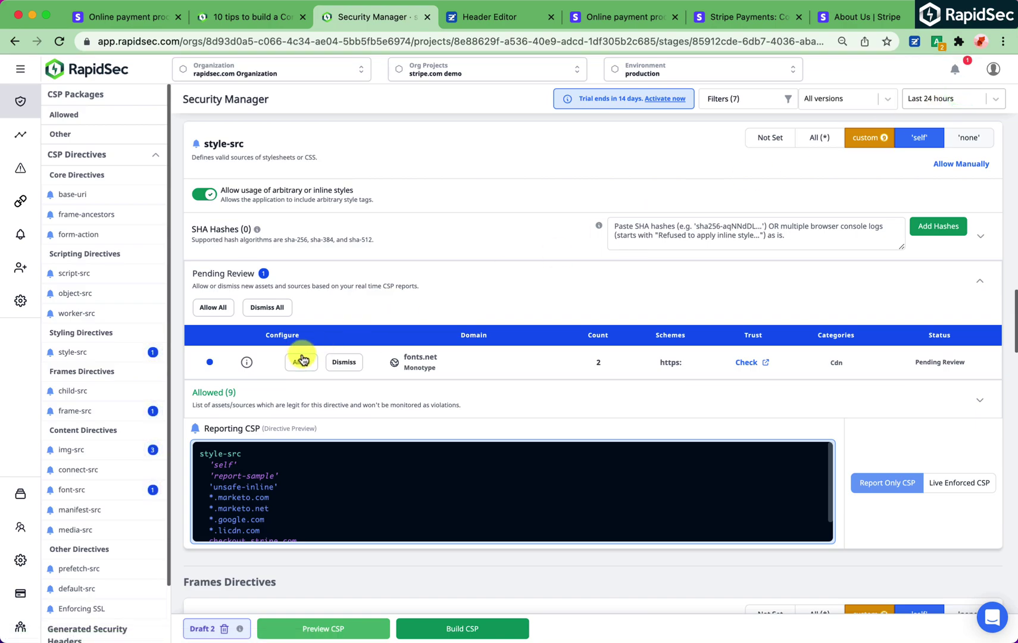
# - Allow fast.fonts.net in style-src, then allow b.stripecdn.com in frame-src
pyautogui.click(300, 360)
pyautogui.click(735, 390)
pyautogui.click(95, 405)
pyautogui.click(302, 281)
# - Confirm b.stripecdn.com for frames, then allow q.quora.com and b.stripecdn.com in img-src
pyautogui.click(735, 387)
pyautogui.click(136, 447)
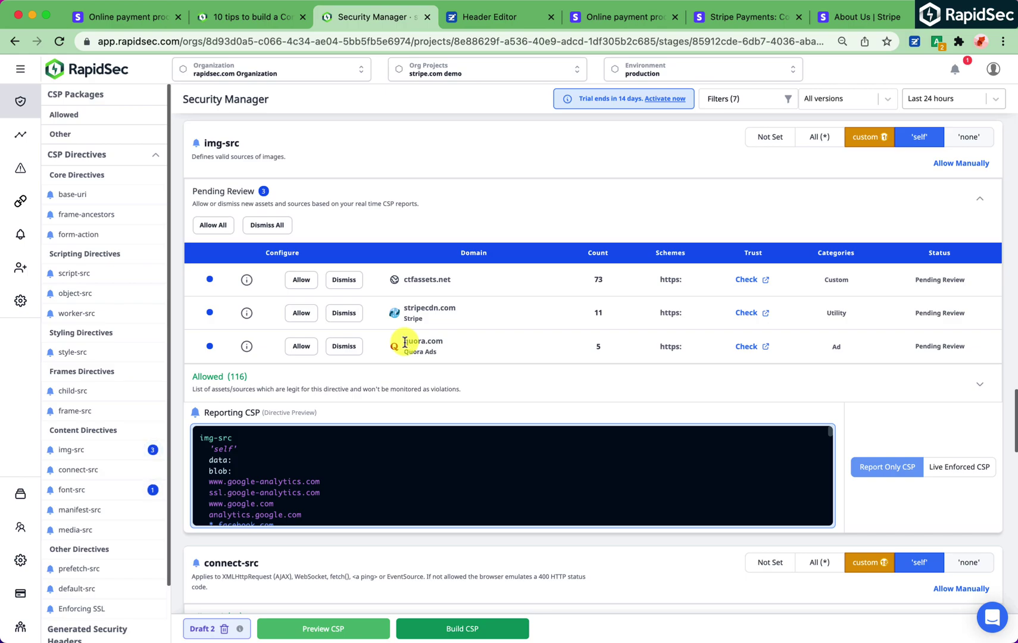
pyautogui.moveTo(405, 343); pyautogui.dragTo(443, 353)
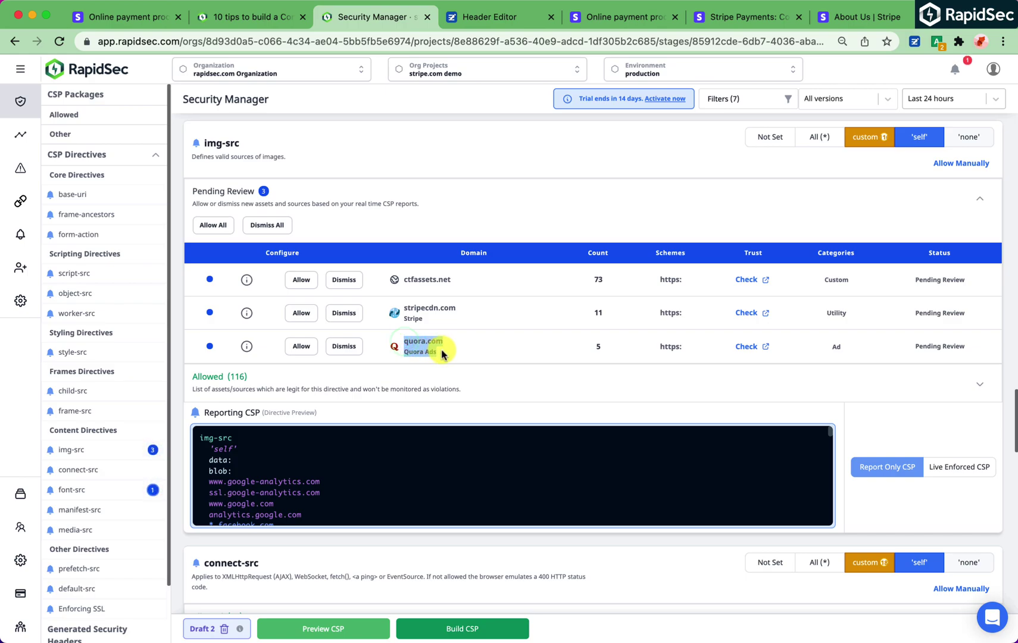
pyautogui.click(443, 352)
pyautogui.click(306, 349)
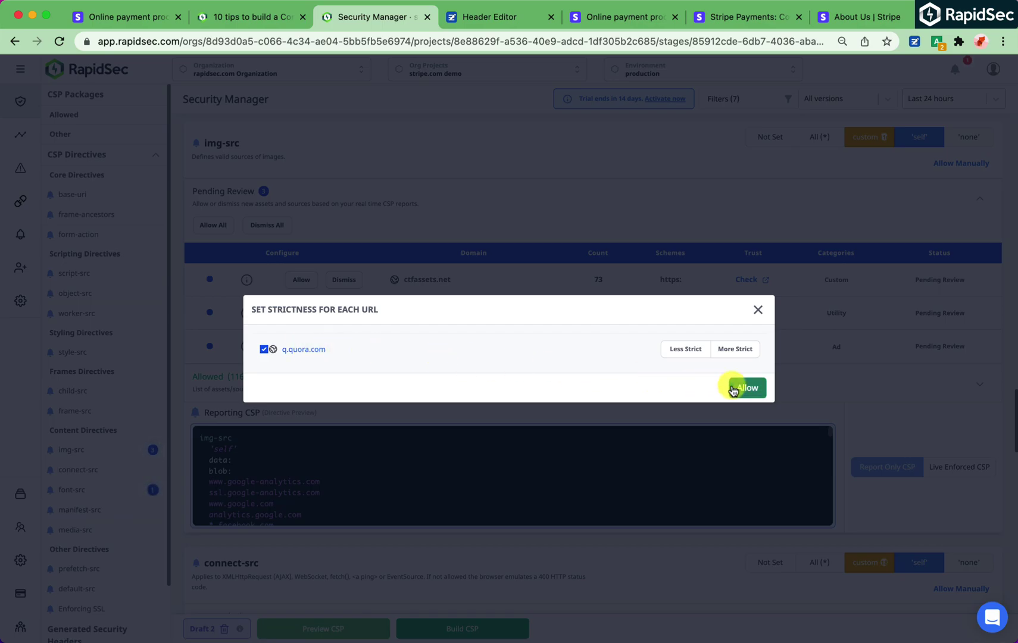
pyautogui.click(747, 388)
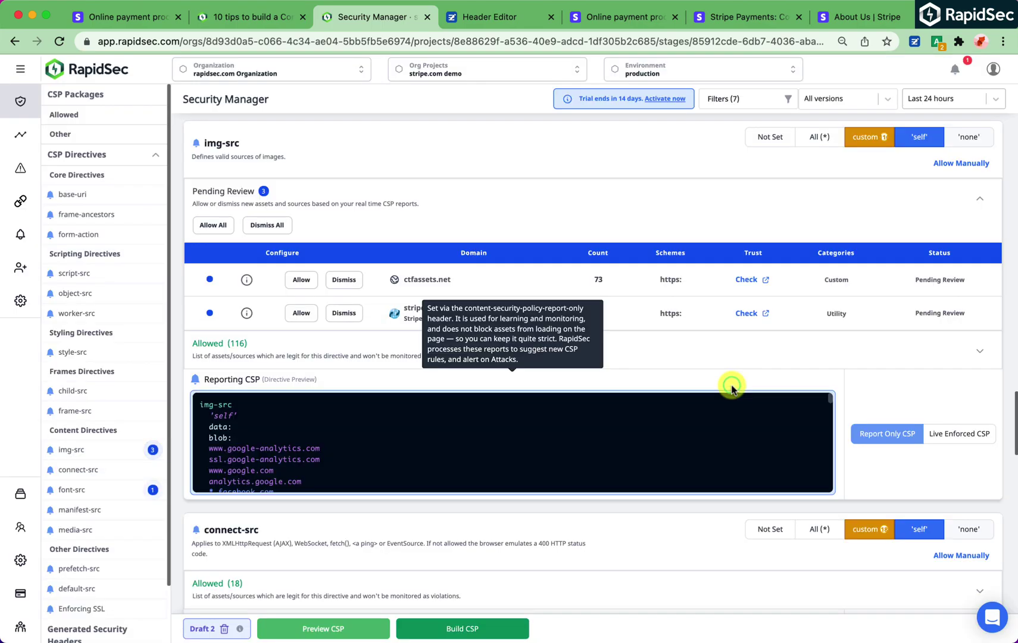
pyautogui.click(305, 313)
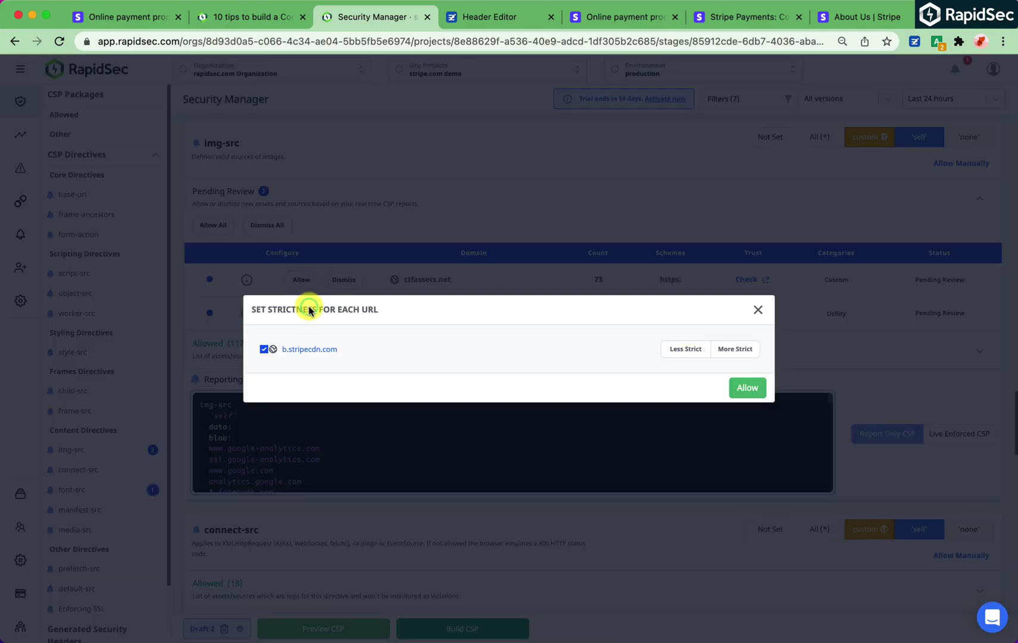
pyautogui.click(744, 386)
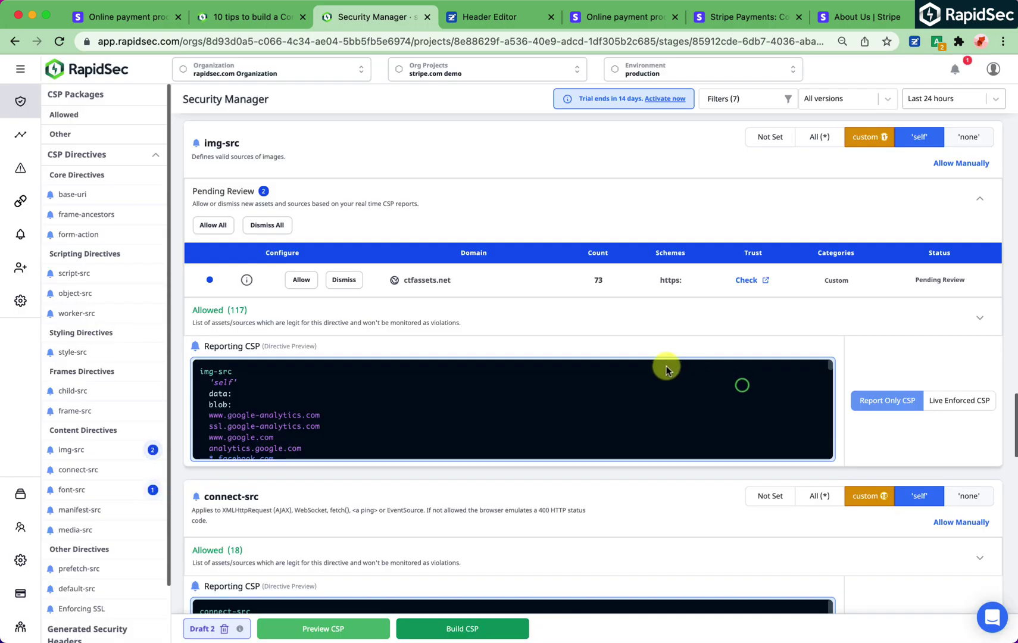
# - Check the ctfassets.net image violation reports, loading the blocked charity-water.jpg URL in a new tab
pyautogui.click(246, 280)
pyautogui.click(296, 328)
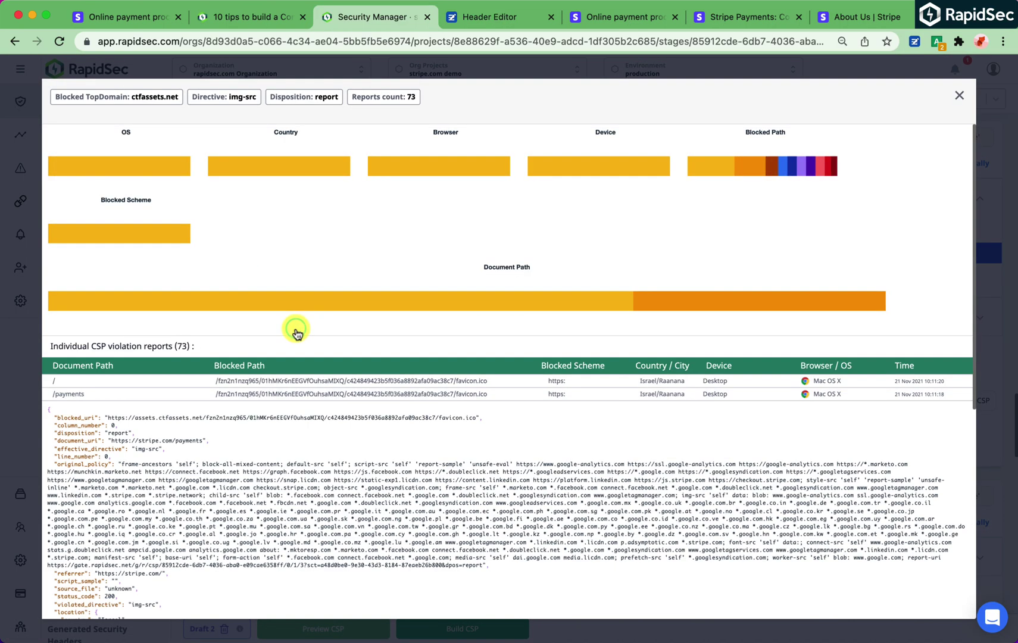
pyautogui.click(477, 415)
pyautogui.click(357, 395)
pyautogui.scroll(-1, 392, 418)
pyautogui.click(391, 411)
pyautogui.moveTo(110, 434); pyautogui.dragTo(495, 433)
pyautogui.press('super+t')
pyautogui.write('https://images.ctfassets.net/fzn2n1nzq965/1w5EhOJBTe8sYGbow32KTO/96dc6fa2f9207c2d689ad8b283ec6c5a/charity-water.jpg')
pyautogui.press('Return')
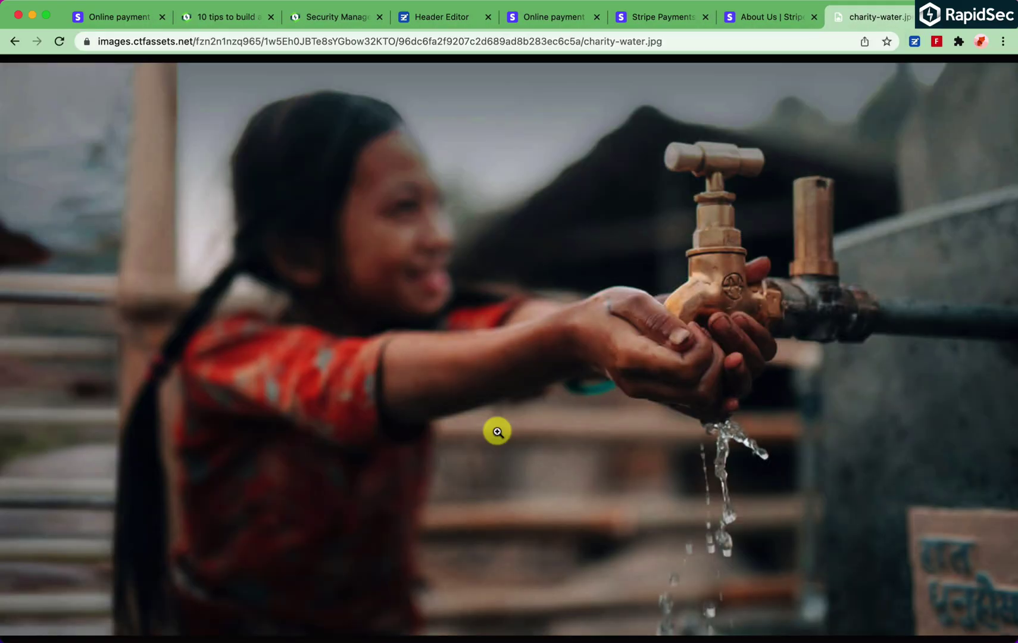
pyautogui.press('super+w')
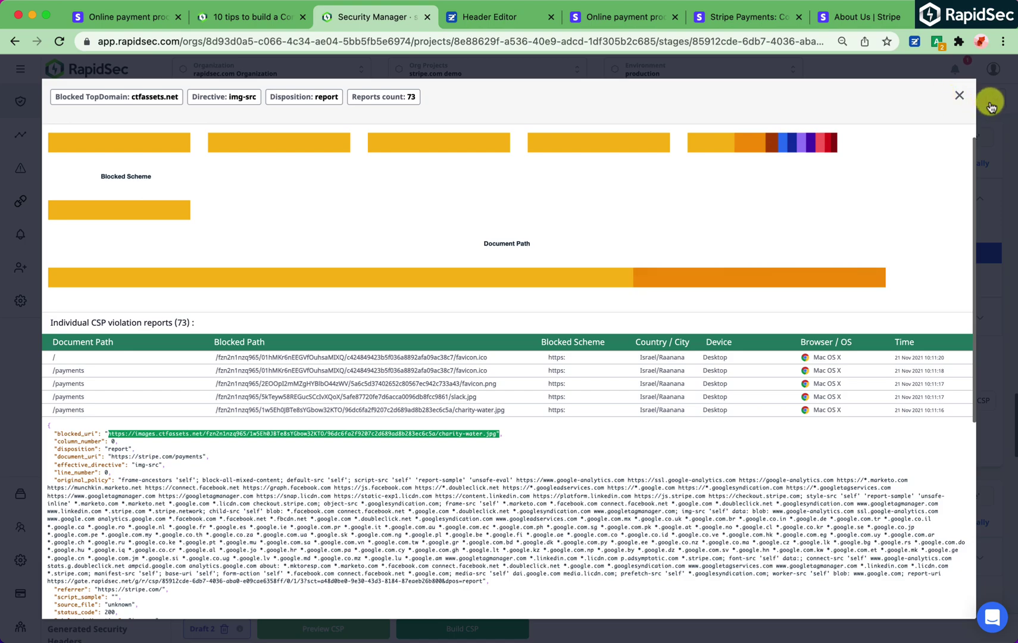
# - Allow the ctfassets.net image URLs in img-src
pyautogui.click(959, 96)
pyautogui.click(303, 279)
pyautogui.click(750, 404)
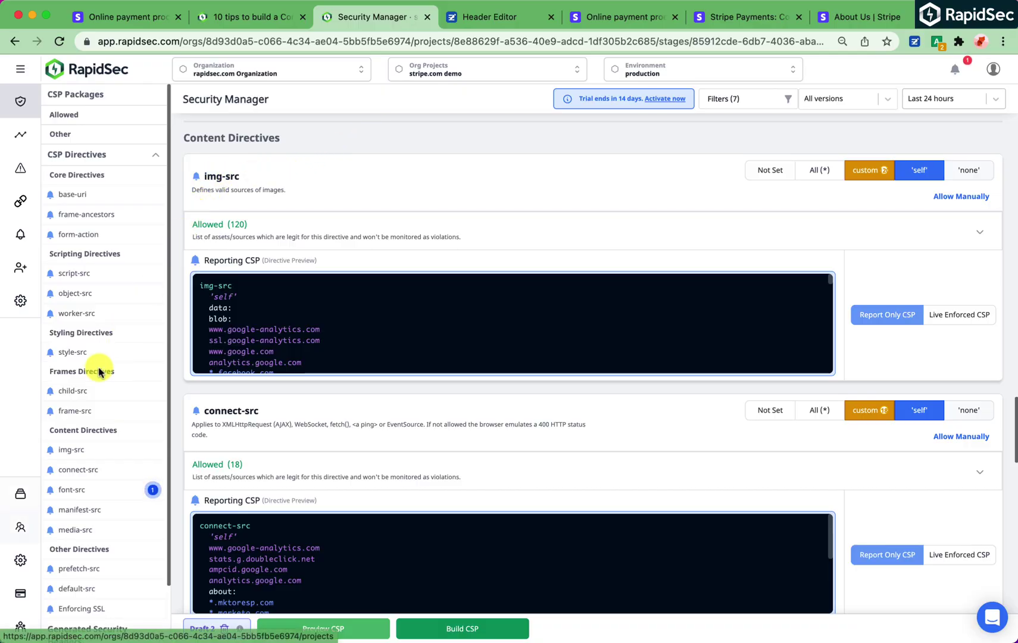
# - Allow b.stripecdn.com as a font-src source
pyautogui.moveTo(124, 432); pyautogui.dragTo(45, 433)
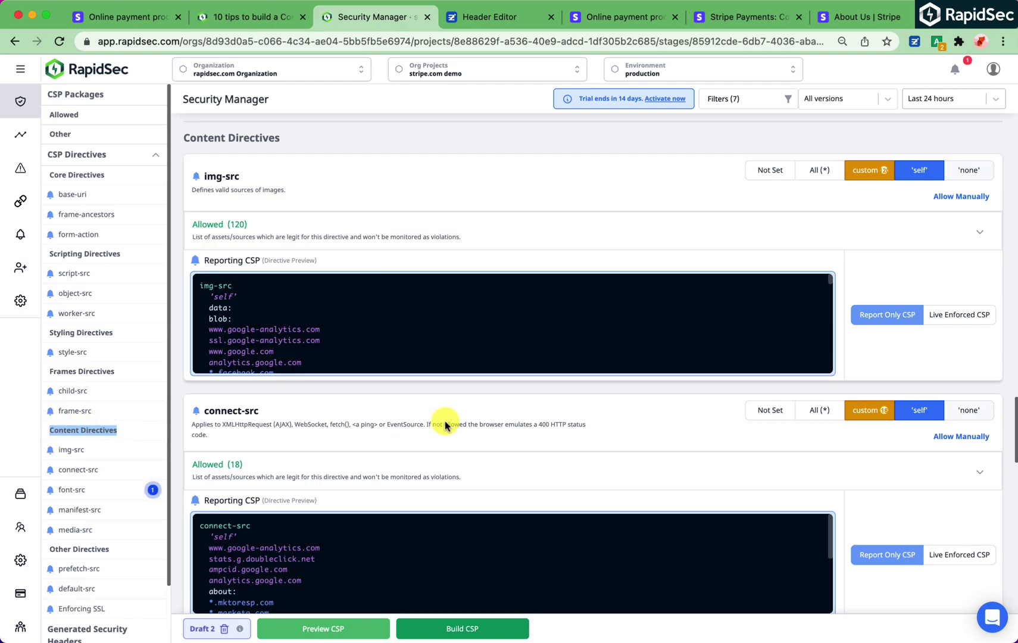
pyautogui.click(450, 390)
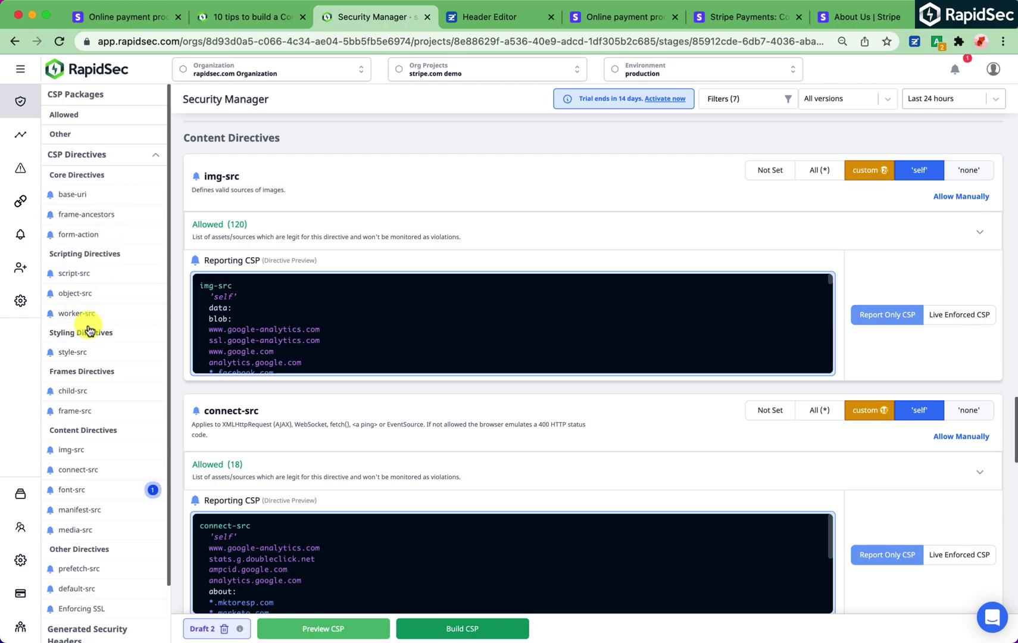
pyautogui.click(112, 491)
pyautogui.click(293, 281)
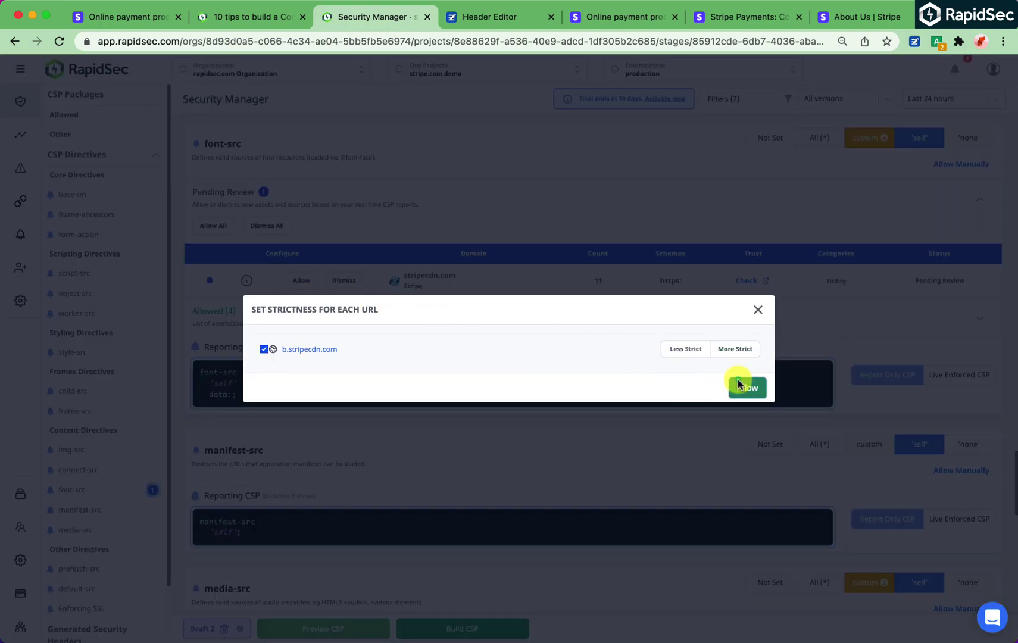
pyautogui.click(737, 383)
# - Build the updated CSP as version 2
pyautogui.scroll(-2, 117, 462)
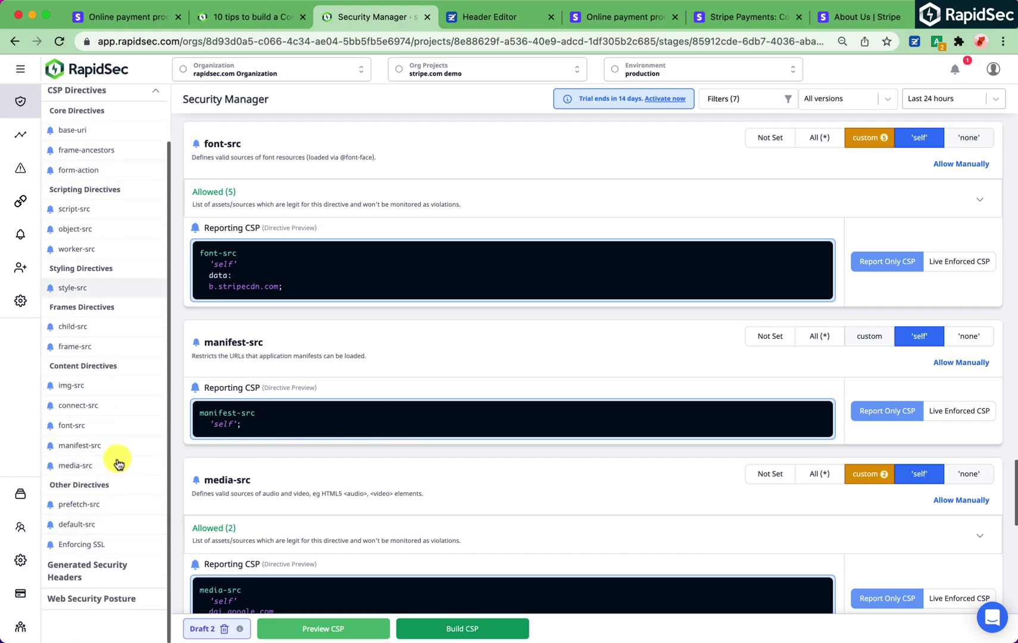
pyautogui.scroll(2, 118, 462)
pyautogui.click(498, 627)
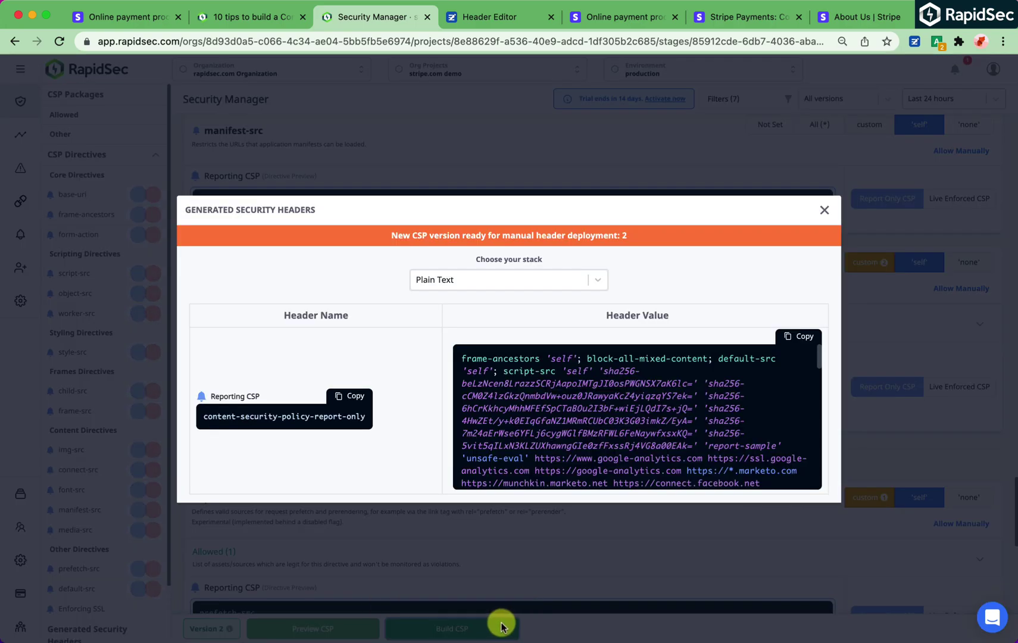
# - Review the generated version 2 report-only header value and copy it
pyautogui.scroll(-3, 630, 417)
pyautogui.scroll(-10, 630, 418)
pyautogui.scroll(15, 630, 417)
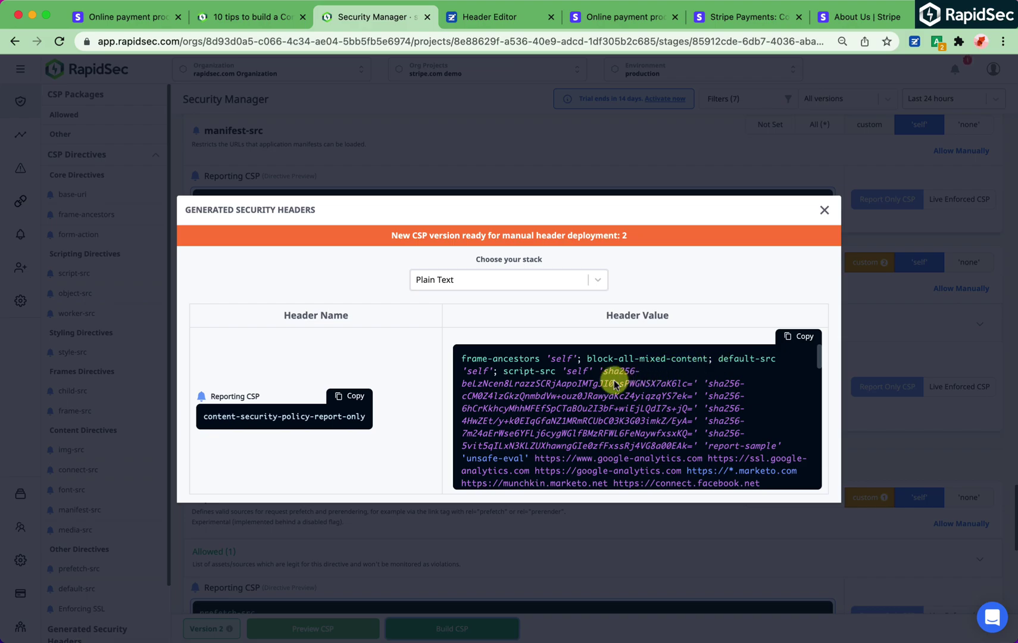
pyautogui.scroll(-3, 764, 378)
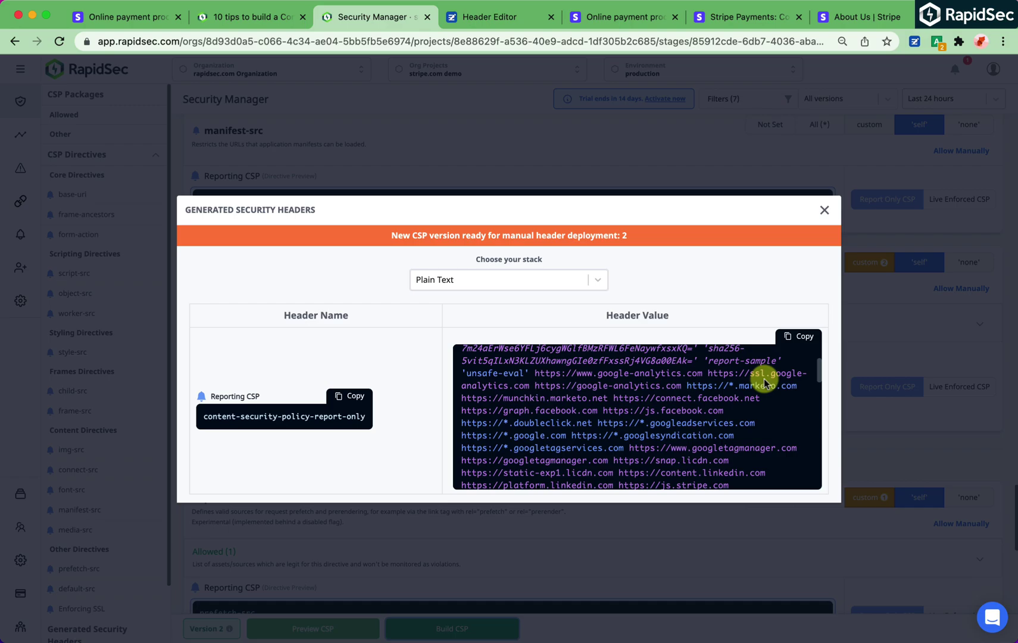
pyautogui.scroll(-10, 702, 417)
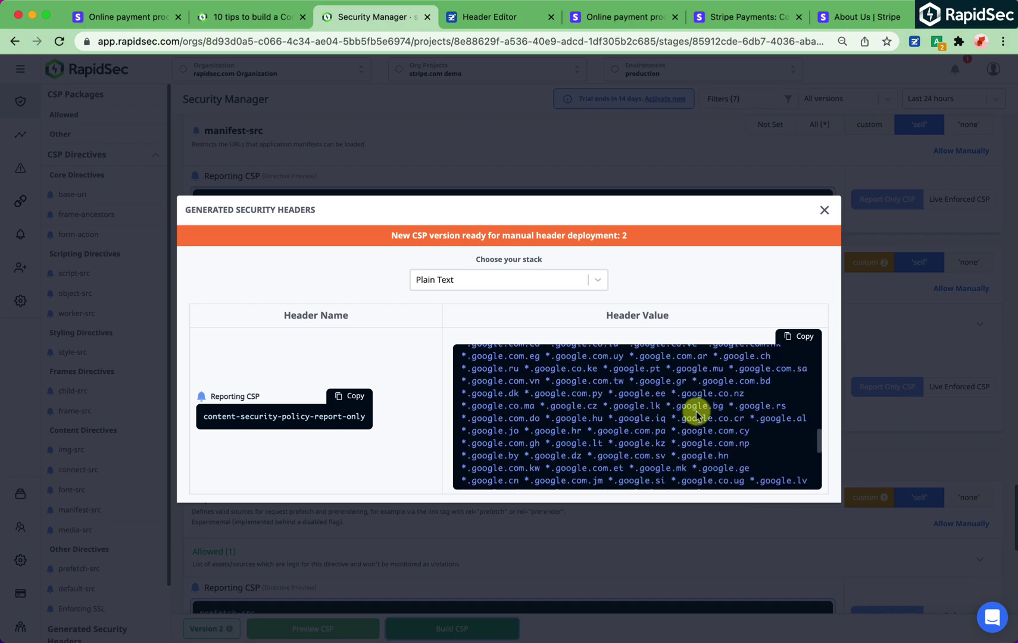
pyautogui.scroll(10, 697, 414)
pyautogui.scroll(-10, 688, 441)
pyautogui.scroll(-5, 684, 444)
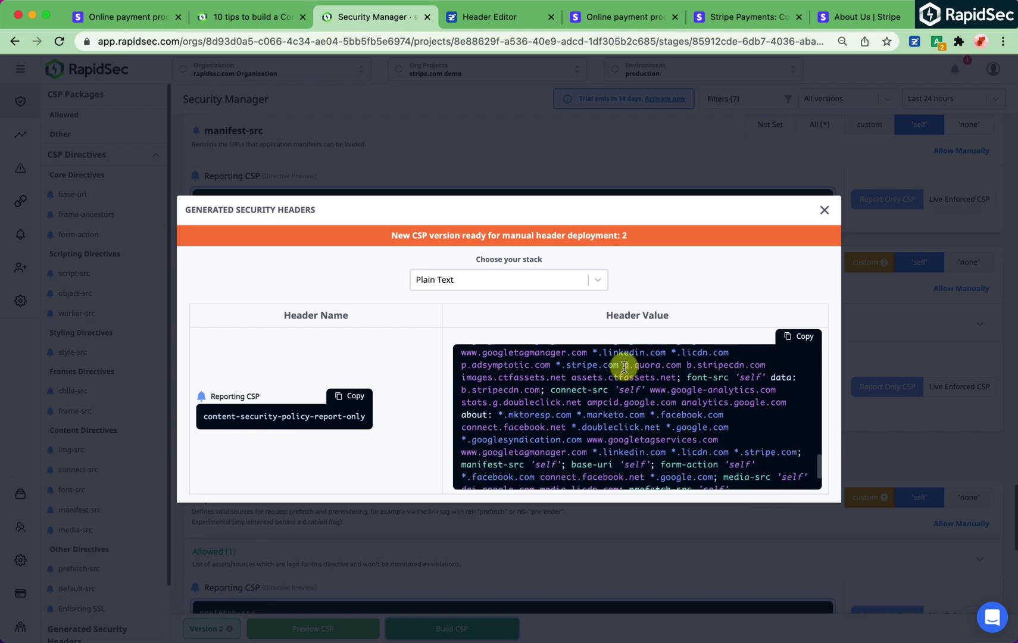
pyautogui.click(807, 338)
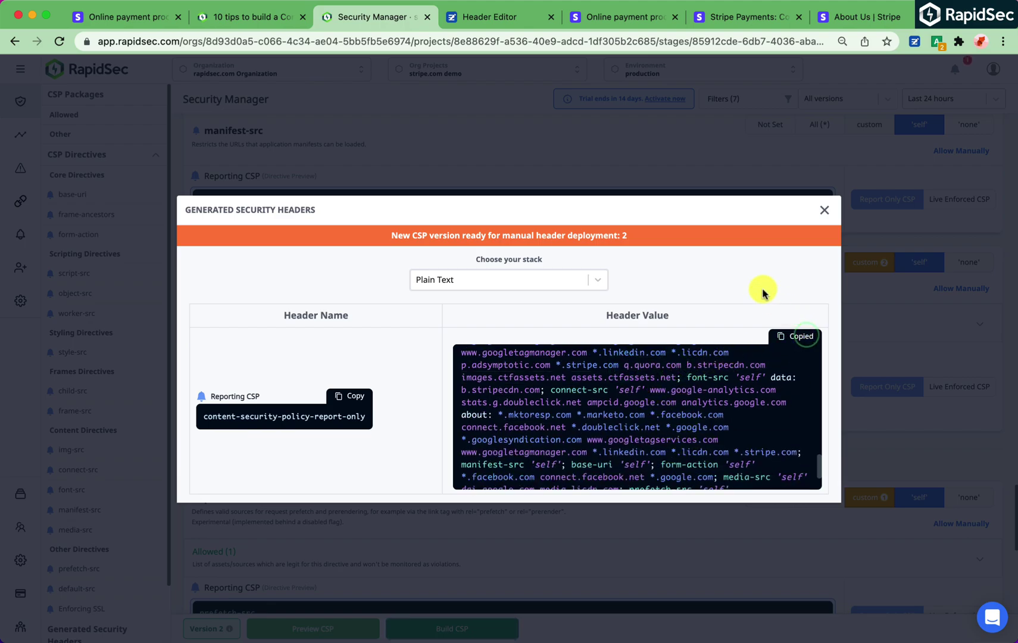
# - Replace the stripe_report_only rule's value in Header Editor with the new policy and save
pyautogui.click(500, 19)
pyautogui.click(733, 335)
pyautogui.tripleClick(253, 578)
pyautogui.press('super+v')
pyautogui.click(781, 344)
pyautogui.click(623, 17)
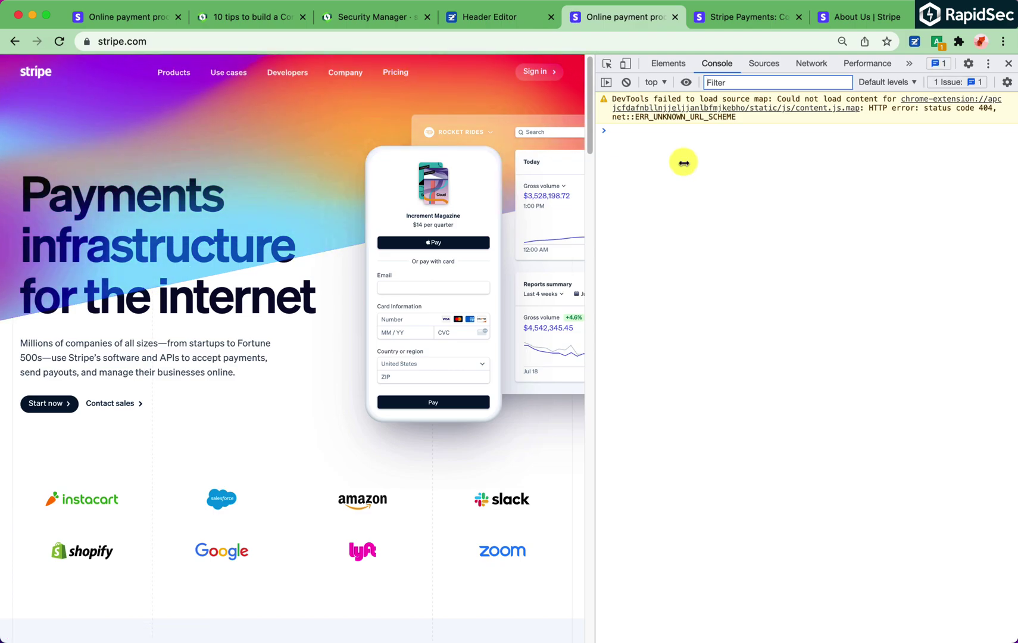
pyautogui.scroll(-20, 257, 290)
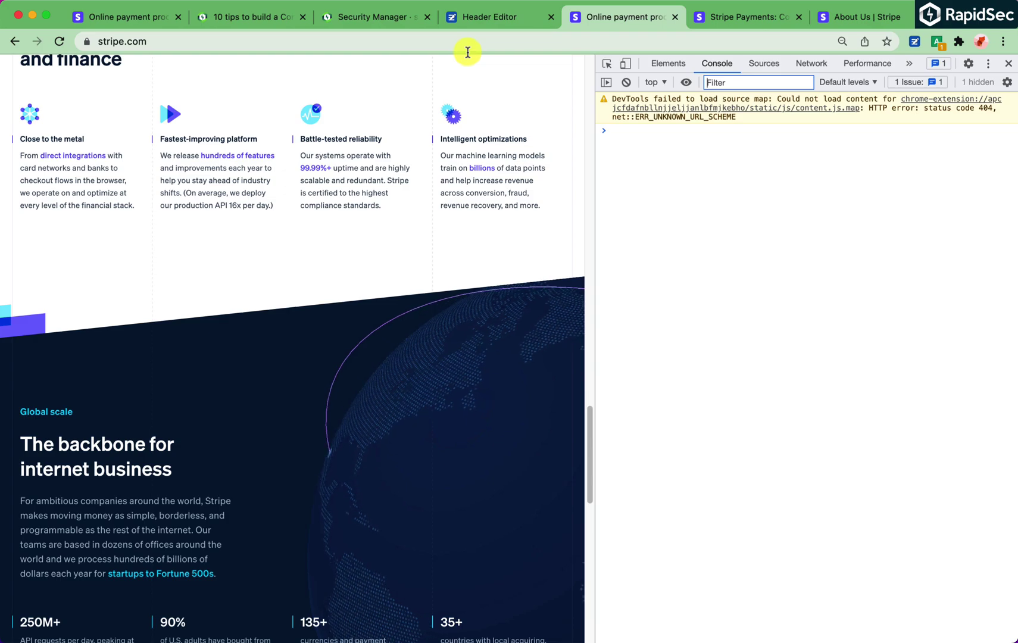
# - Close the generated headers dialog and switch base-uri to Live Enforced CSP with 'self'
pyautogui.click(380, 20)
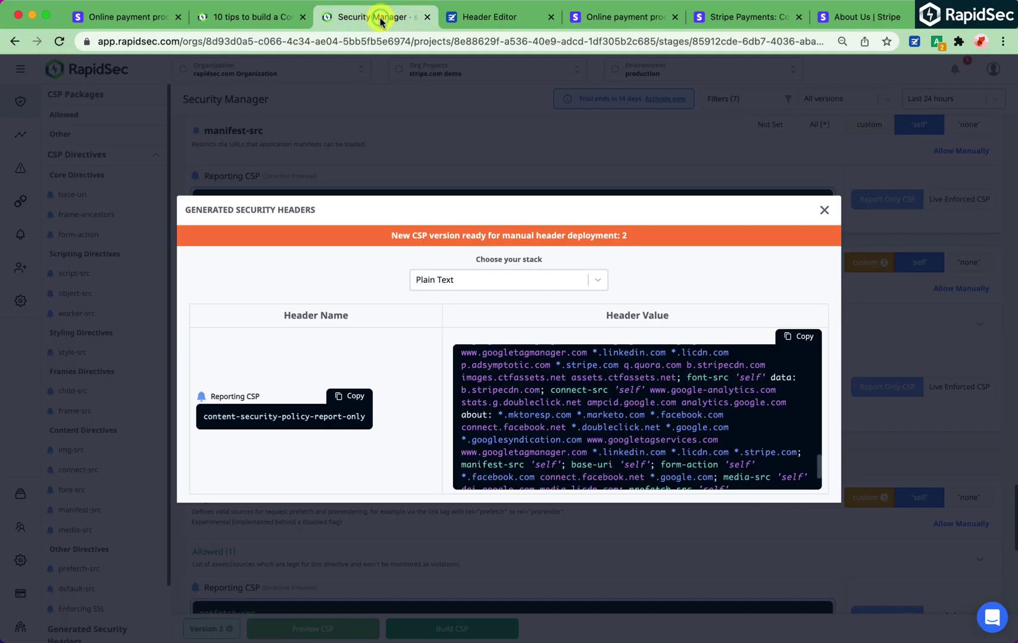
pyautogui.click(826, 210)
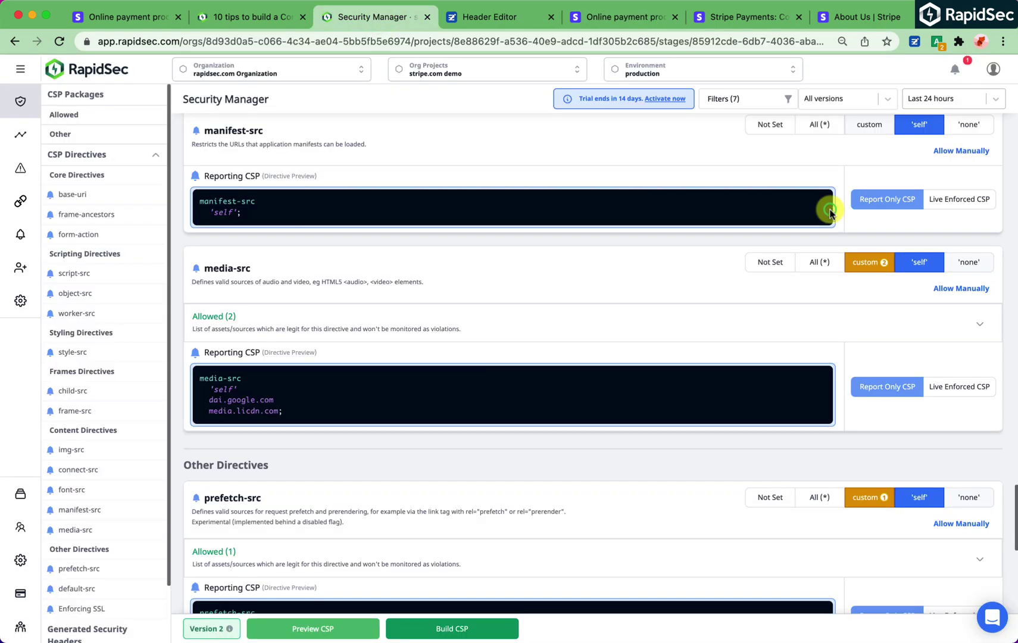
pyautogui.click(112, 196)
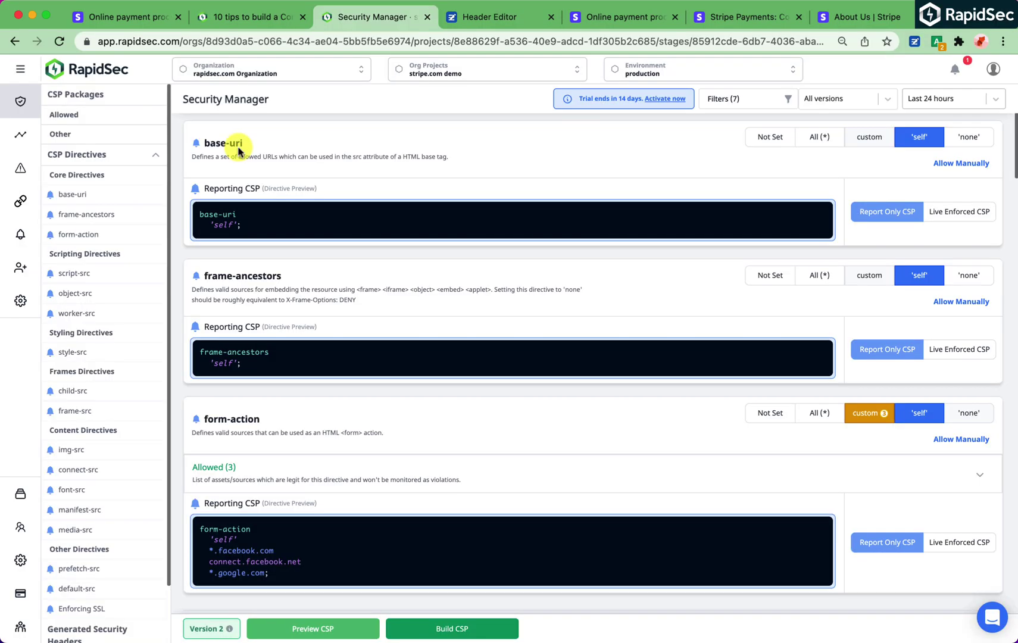
pyautogui.click(956, 219)
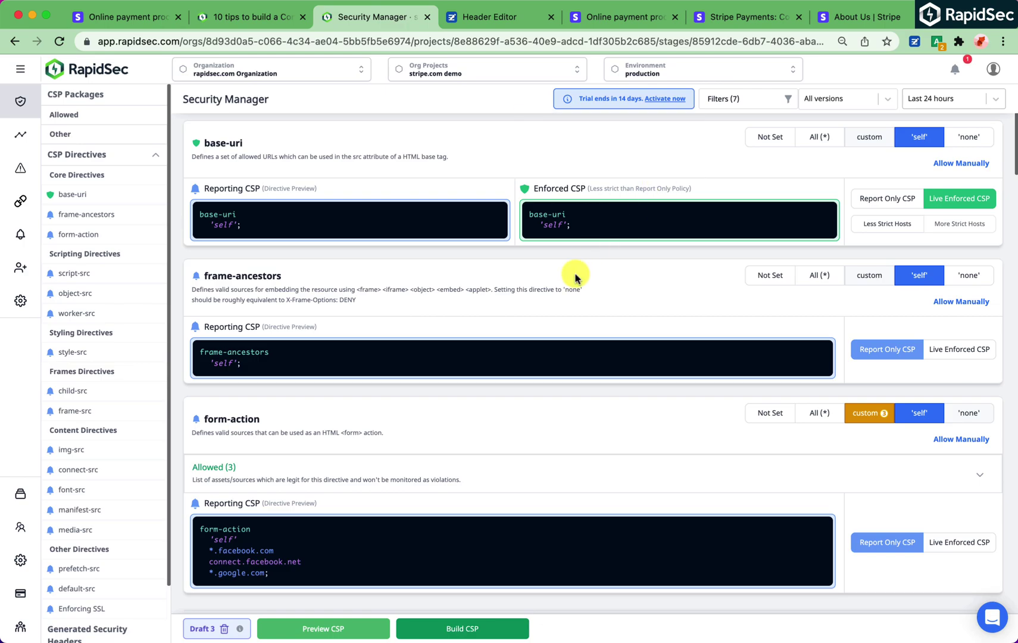
# - Live-enforce frame-ancestors 'self' and form-action, comparing form-action's enforced and reported hosts
pyautogui.click(951, 352)
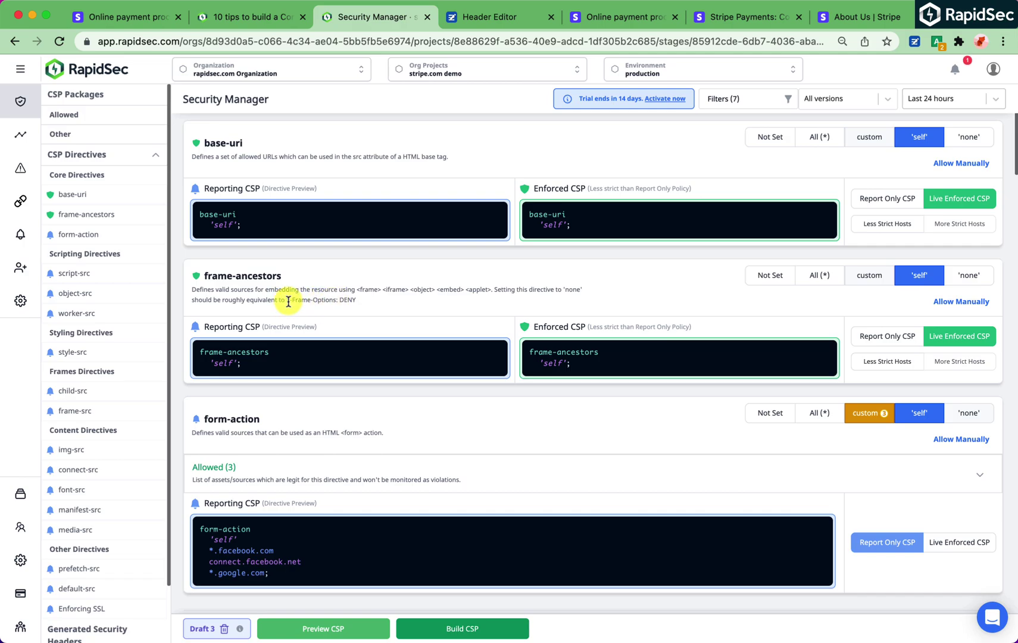
pyautogui.moveTo(334, 302); pyautogui.dragTo(285, 303)
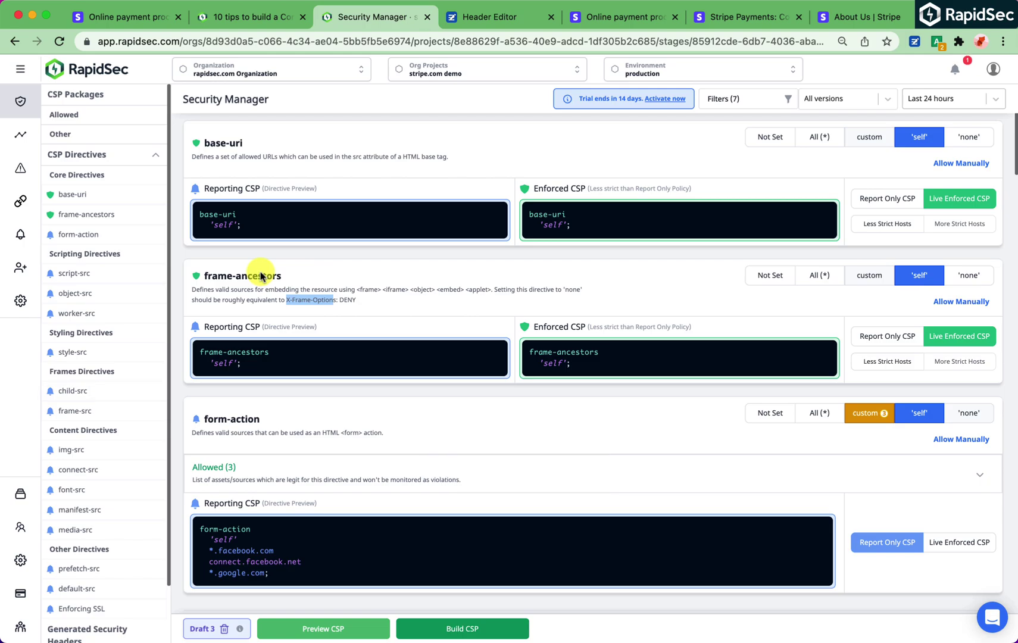
pyautogui.click(951, 543)
pyautogui.scroll(-3, 748, 454)
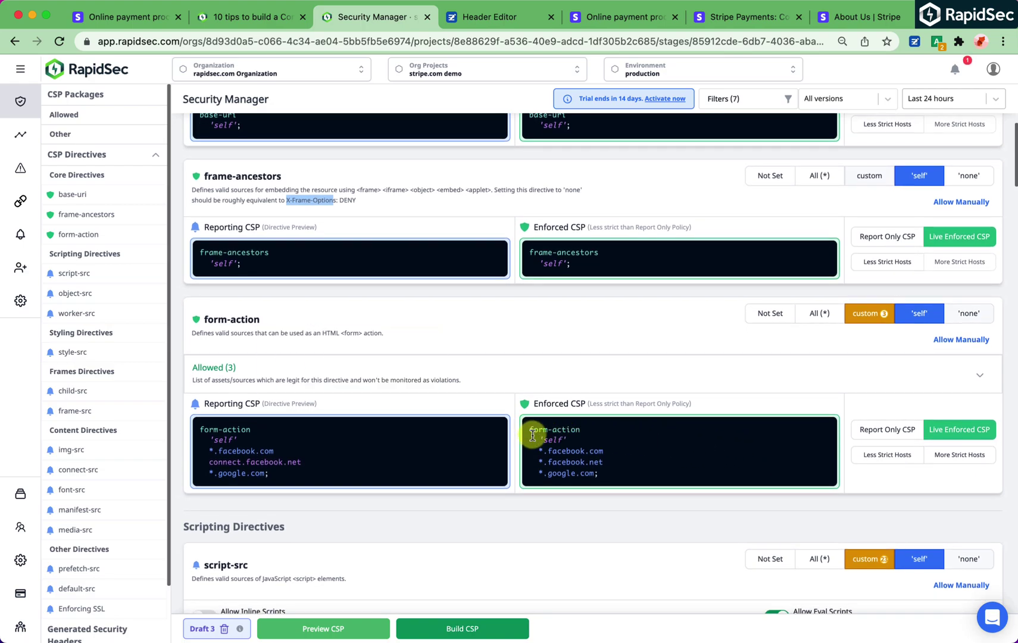
pyautogui.moveTo(533, 435); pyautogui.dragTo(599, 475)
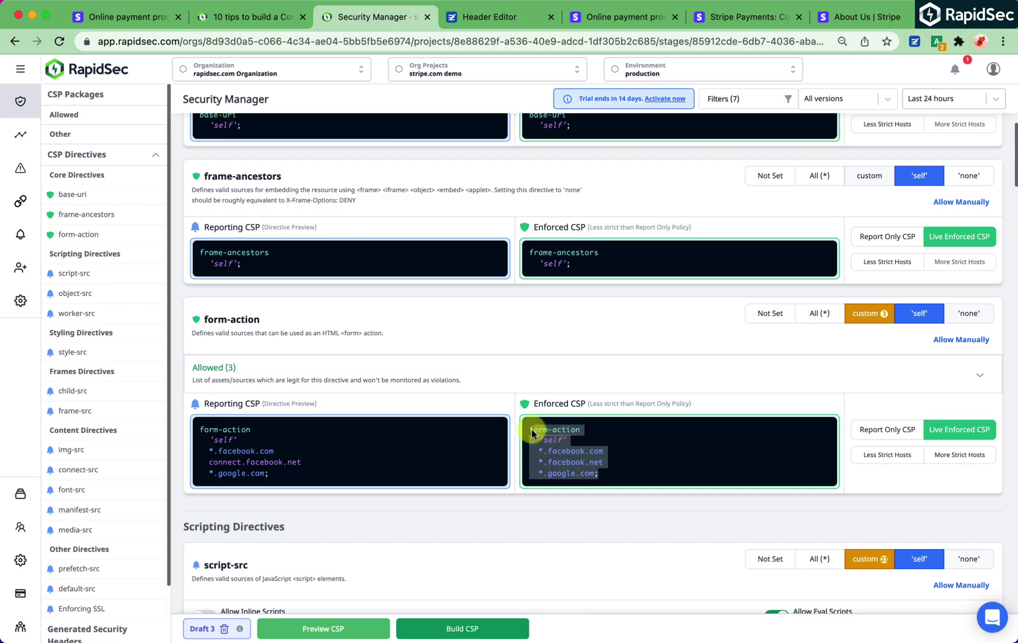
pyautogui.click(603, 473)
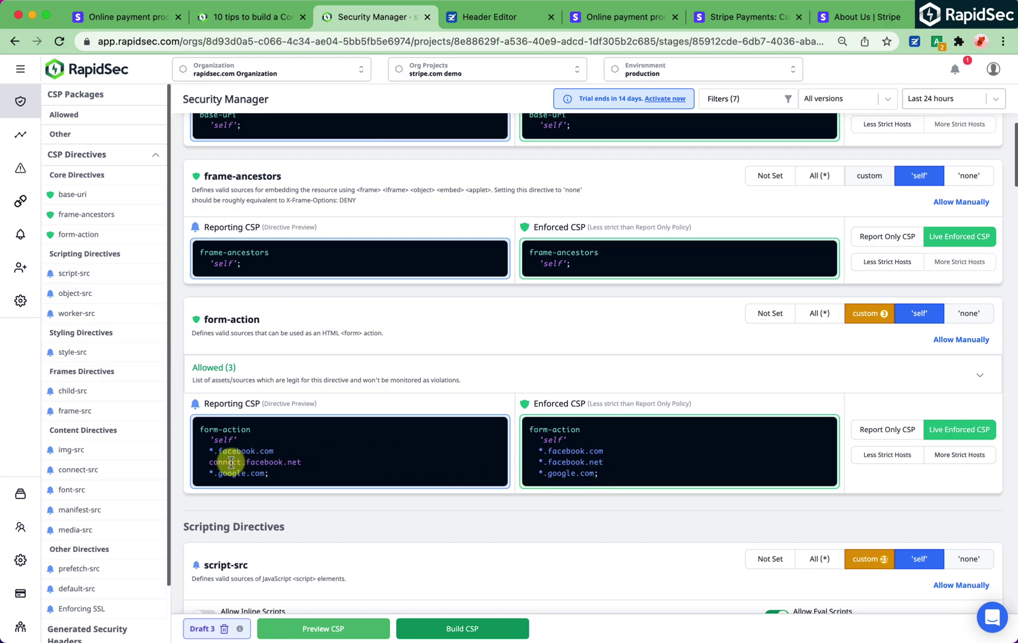
pyautogui.moveTo(231, 462); pyautogui.dragTo(241, 463)
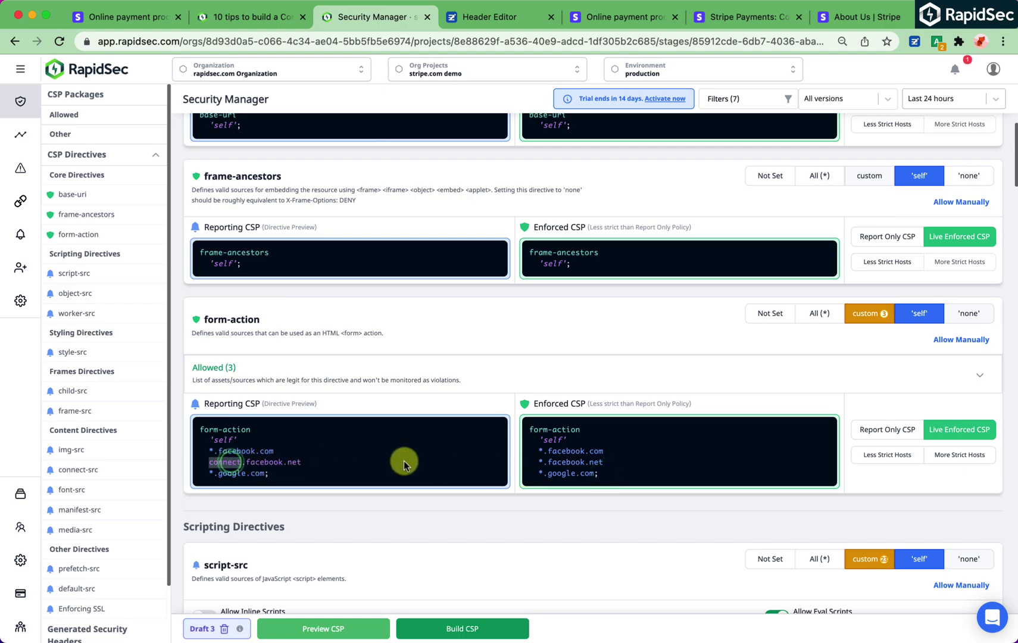
pyautogui.click(538, 461)
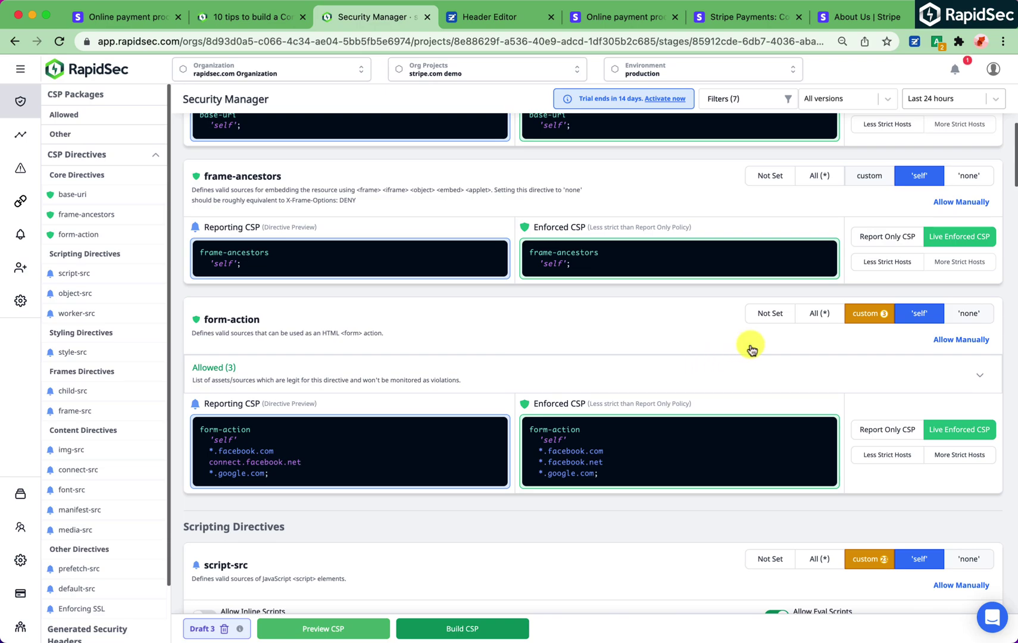
pyautogui.scroll(-6, 752, 388)
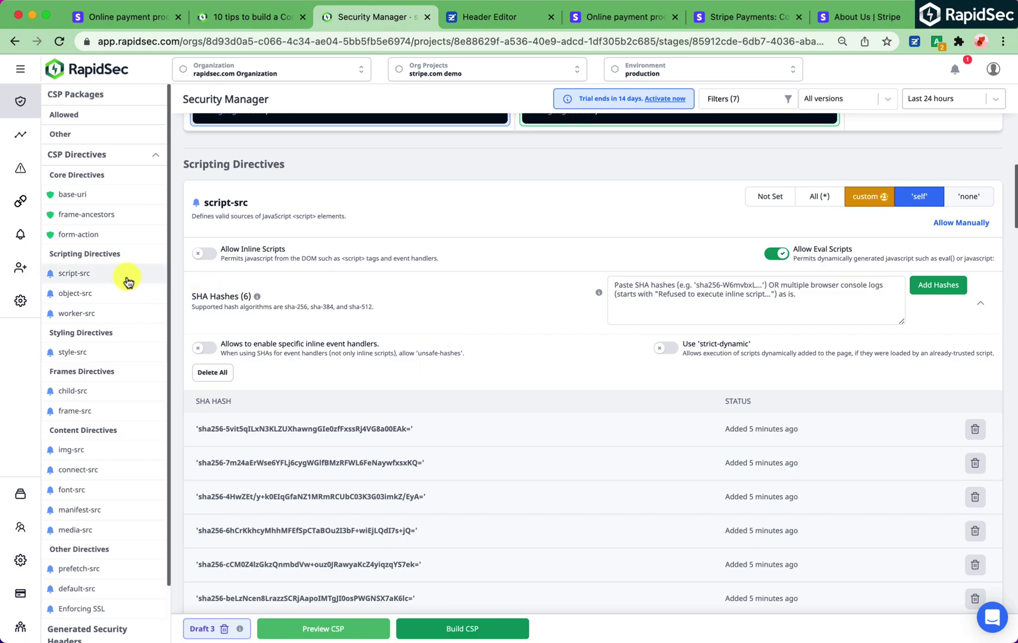
# - Turn on Live Enforced CSP for script-src and review its enforced policy
pyautogui.click(127, 276)
pyautogui.scroll(-2, 789, 349)
pyautogui.click(977, 371)
pyautogui.click(980, 376)
pyautogui.scroll(-5, 744, 364)
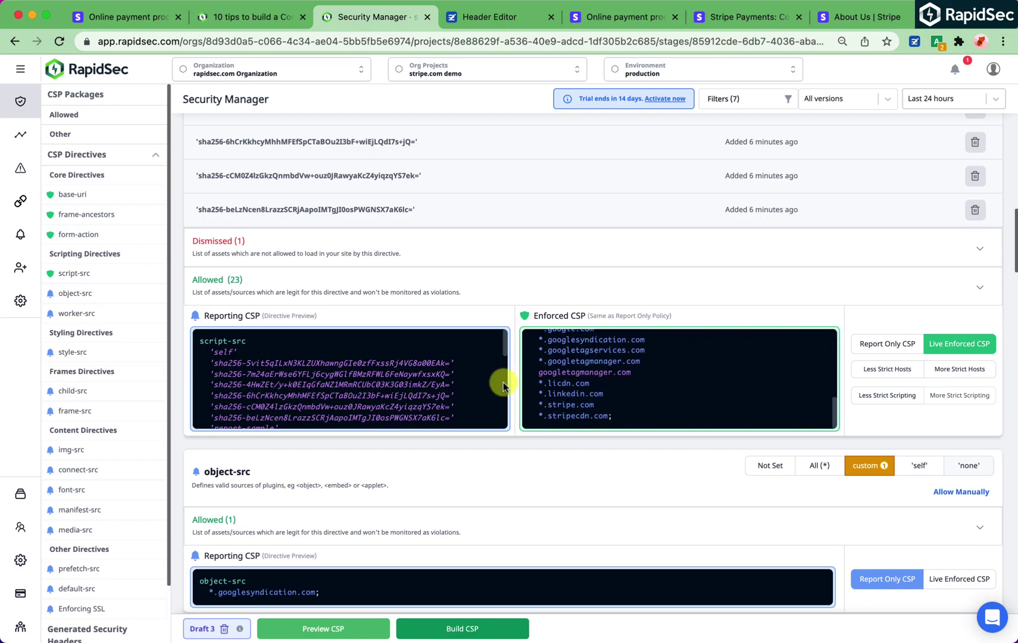
pyautogui.scroll(-5, 503, 384)
pyautogui.scroll(5, 504, 385)
pyautogui.scroll(5, 636, 396)
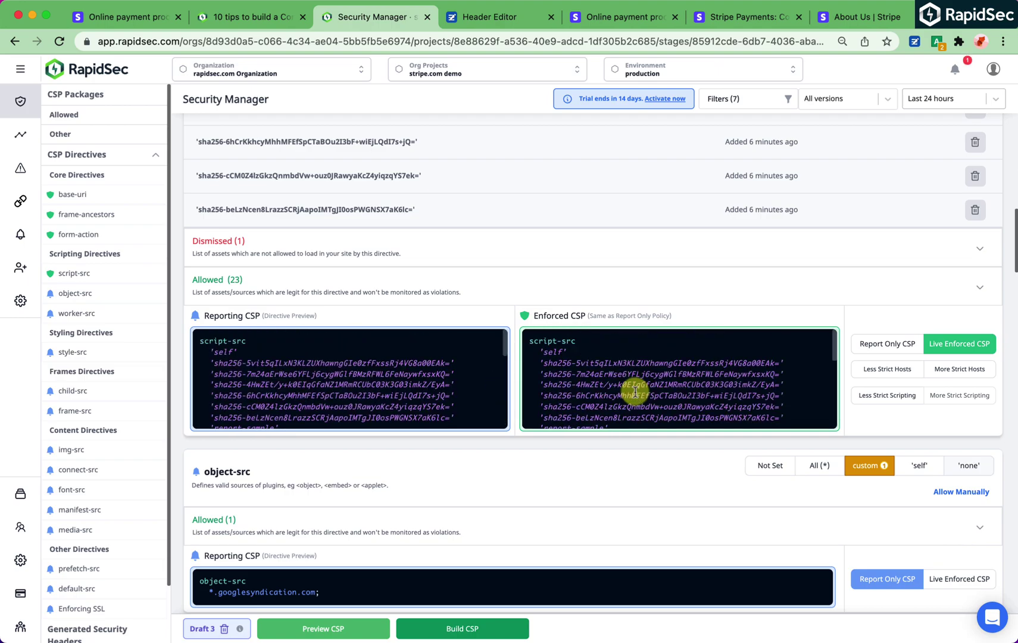
pyautogui.scroll(-3, 636, 393)
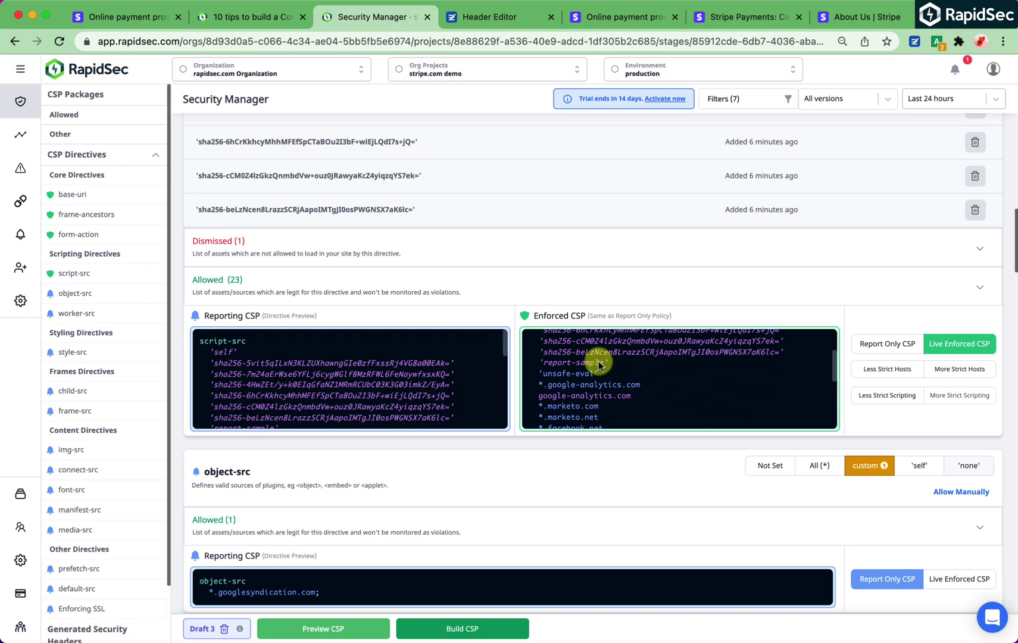
pyautogui.scroll(3, 743, 392)
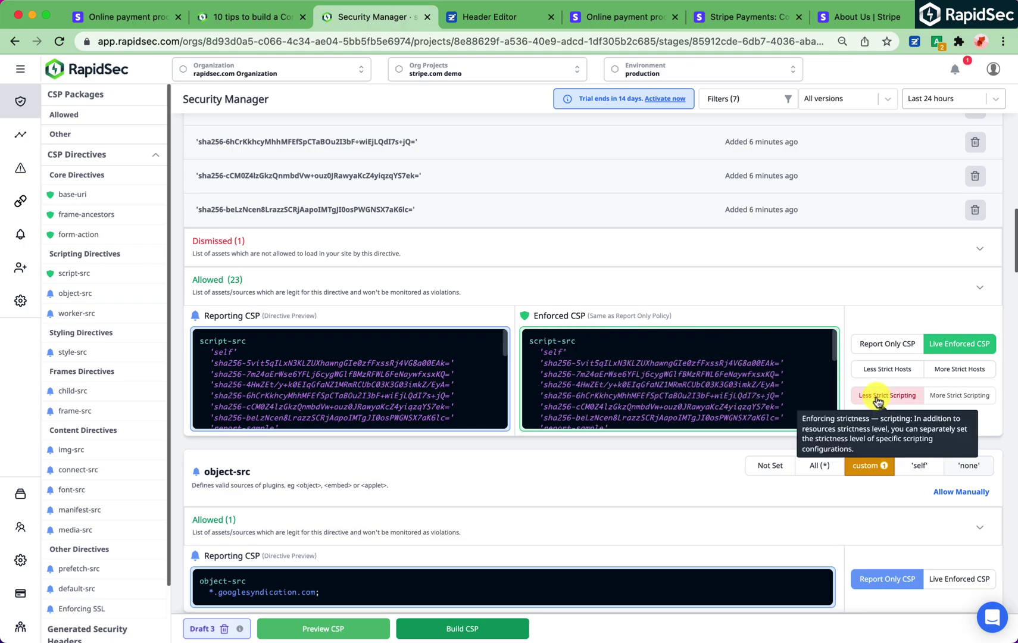
# - Set script-src's enforced scripting to More Strict, matching the report-only policy without 'unsafe-inline'
pyautogui.click(878, 399)
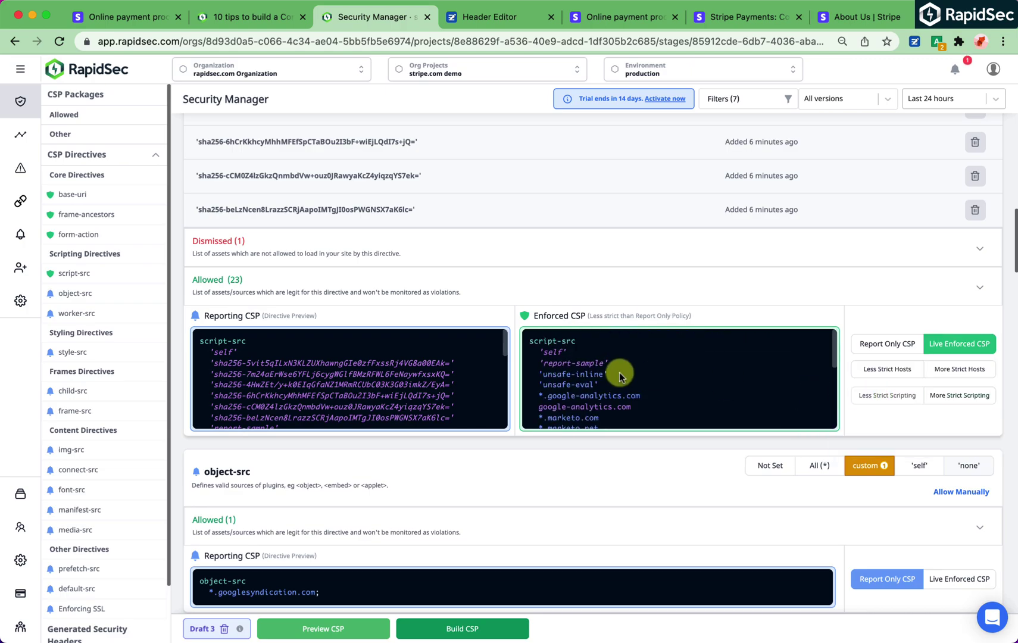
pyautogui.moveTo(620, 374); pyautogui.dragTo(537, 376)
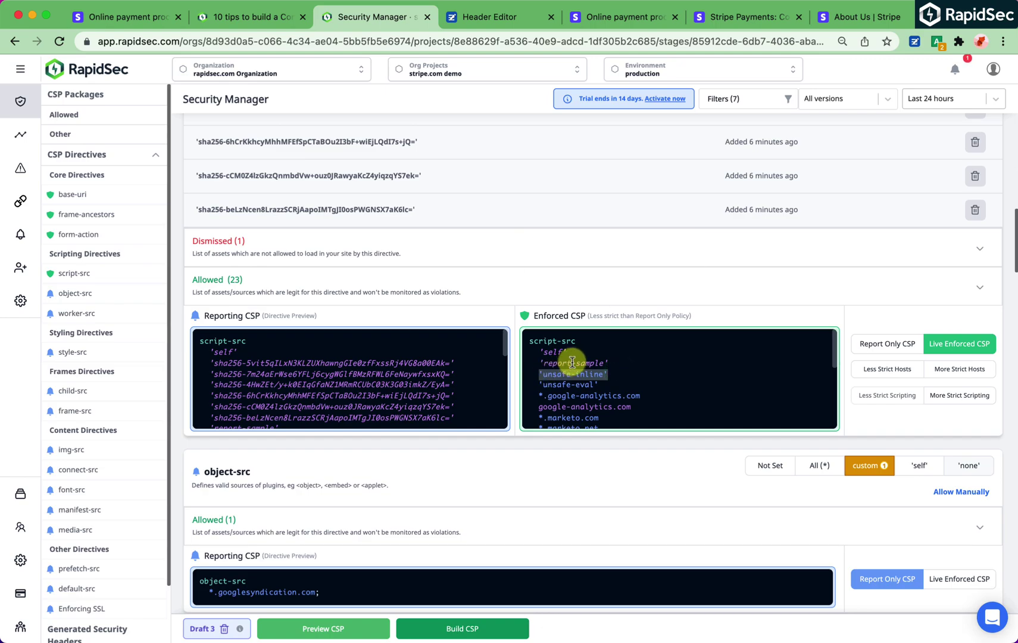
pyautogui.scroll(-5, 382, 363)
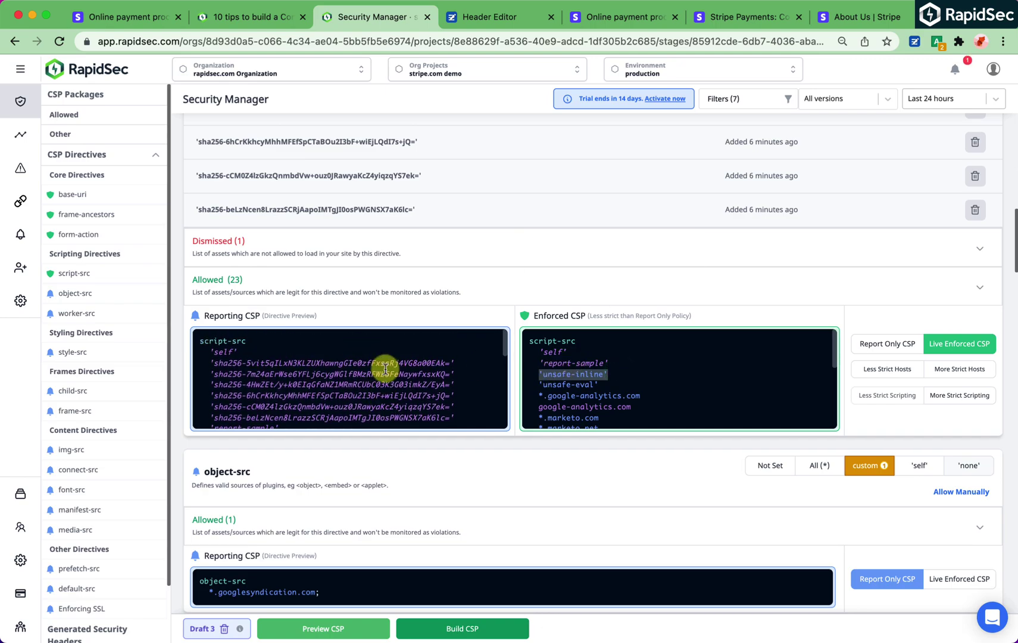
pyautogui.moveTo(204, 361); pyautogui.dragTo(447, 365)
pyautogui.scroll(5, 447, 365)
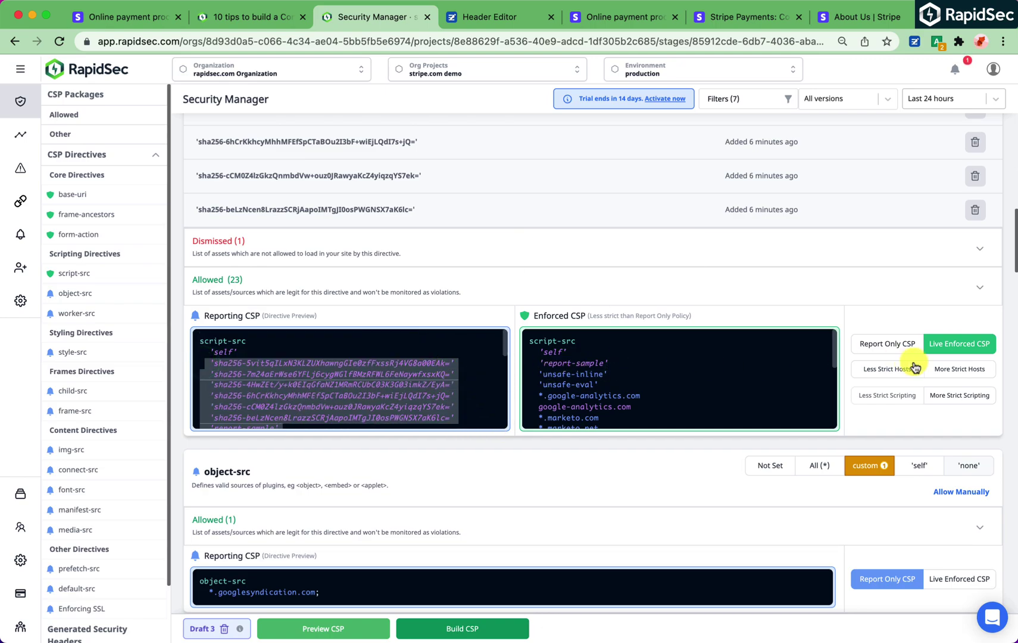
pyautogui.click(953, 396)
pyautogui.scroll(-5, 781, 381)
pyautogui.scroll(-5, 397, 396)
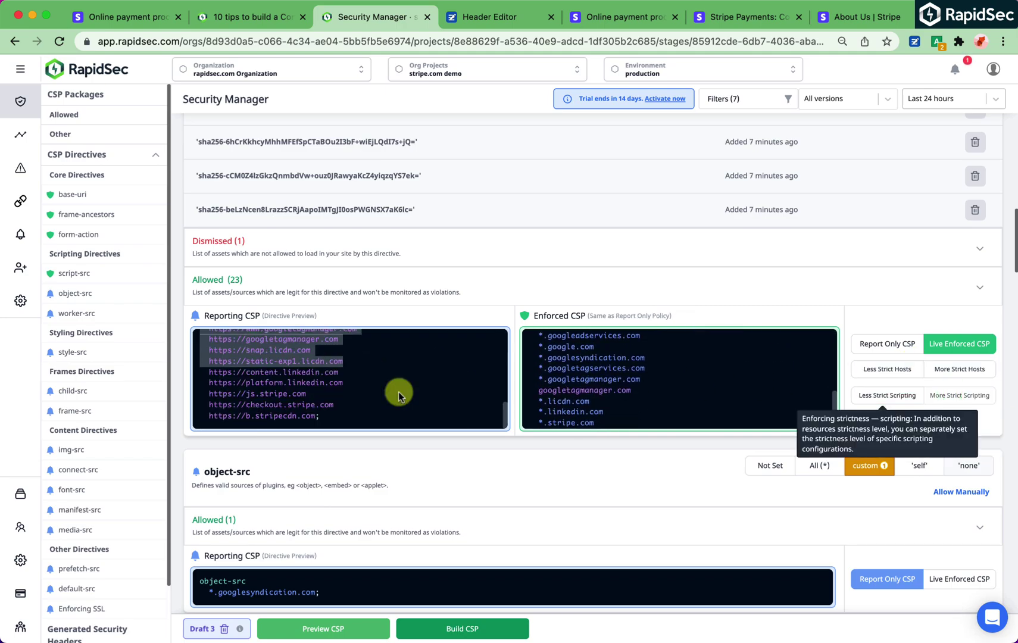
# - Keep script-src's host matching unchanged and live-enforce object-src with 'self' and *.googlesyndication.com
pyautogui.click(965, 376)
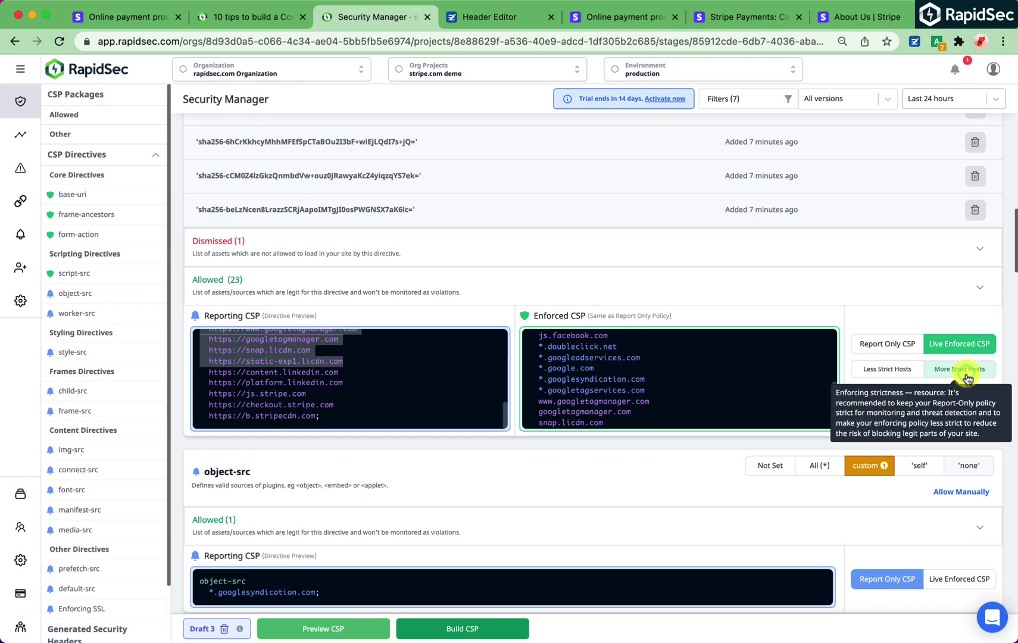
pyautogui.click(967, 378)
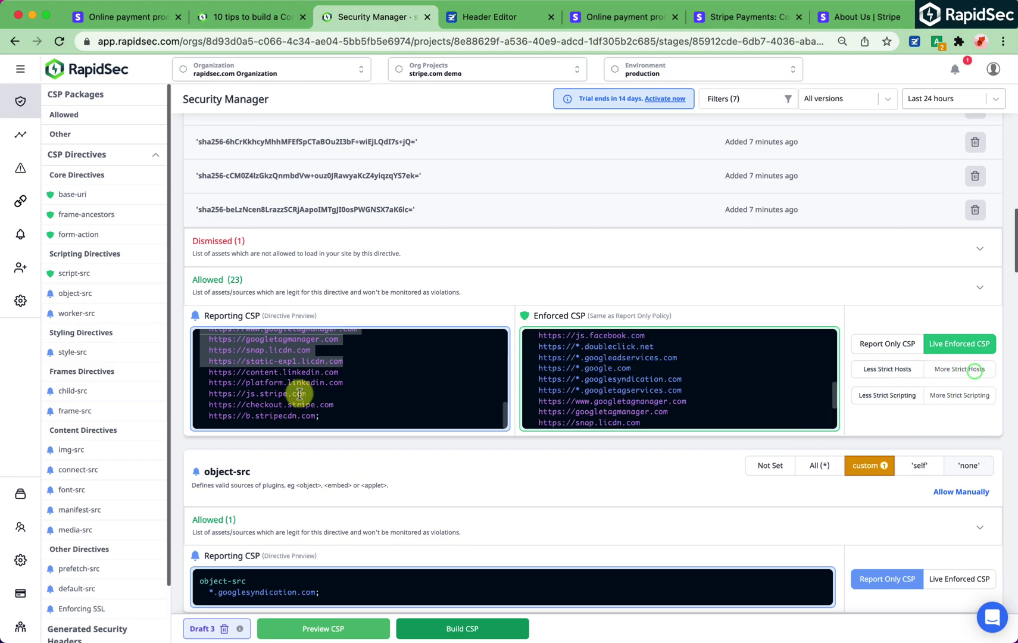
pyautogui.scroll(3, 295, 398)
pyautogui.scroll(-3, 295, 391)
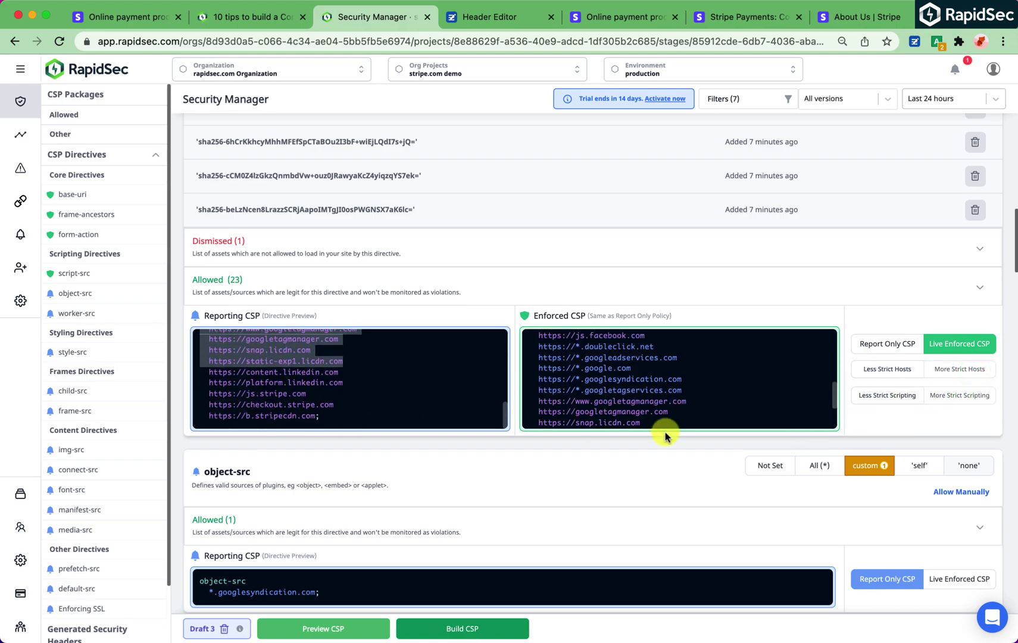
pyautogui.click(80, 295)
pyautogui.click(966, 256)
# - Live-enforce the worker-src directive with 'self', blob: and *.google.com
pyautogui.click(134, 314)
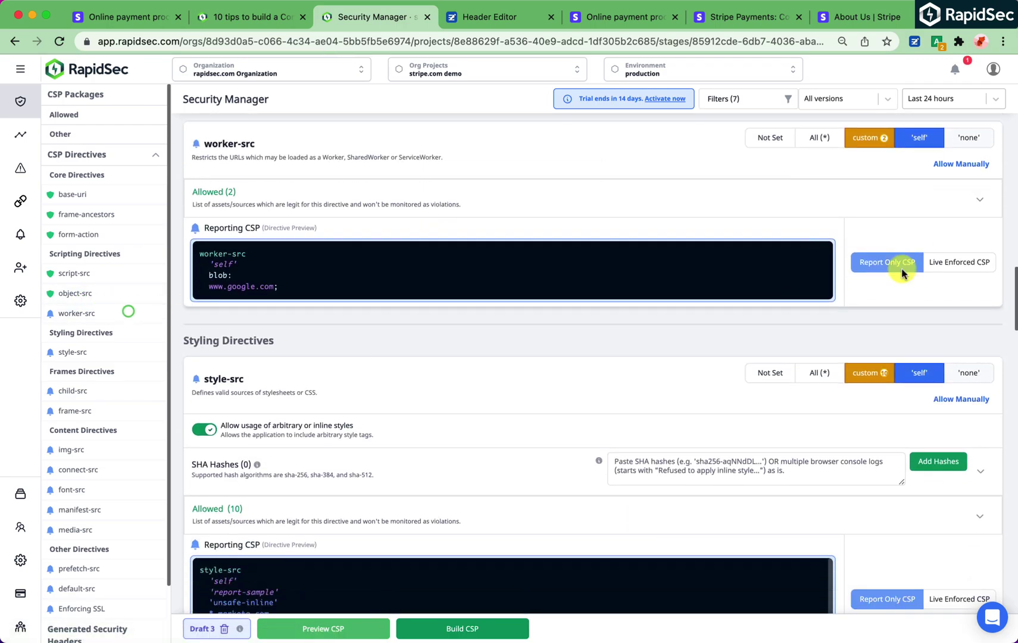
pyautogui.click(975, 264)
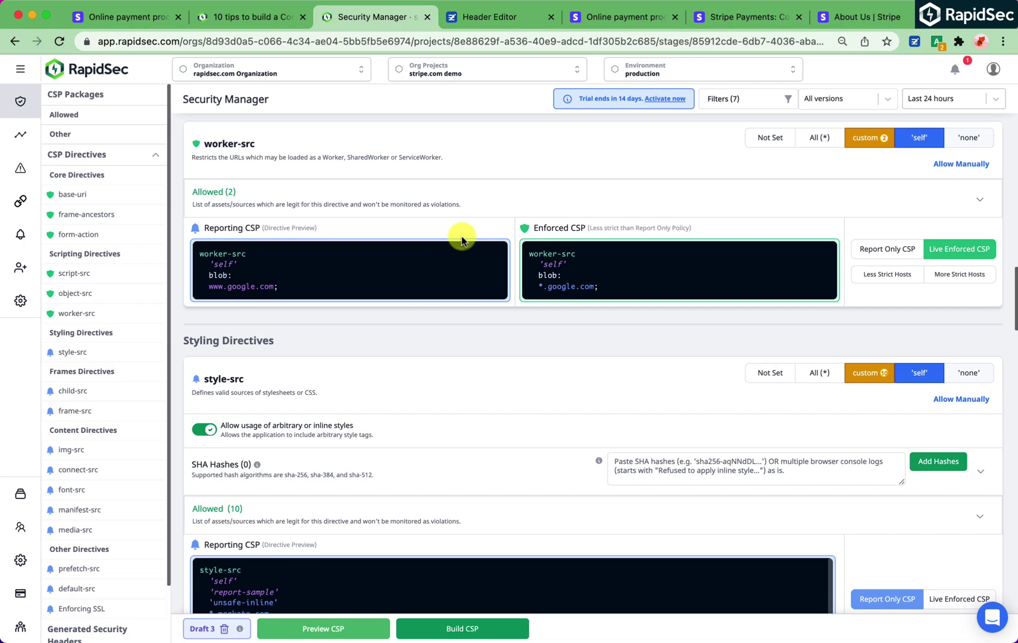
pyautogui.scroll(-2, 139, 291)
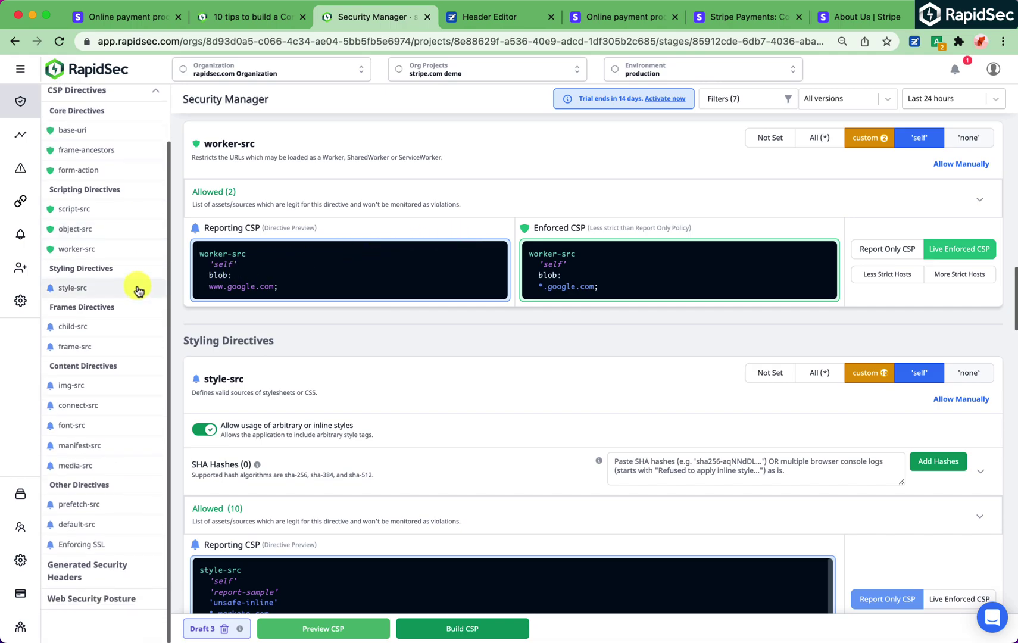
pyautogui.scroll(2, 138, 291)
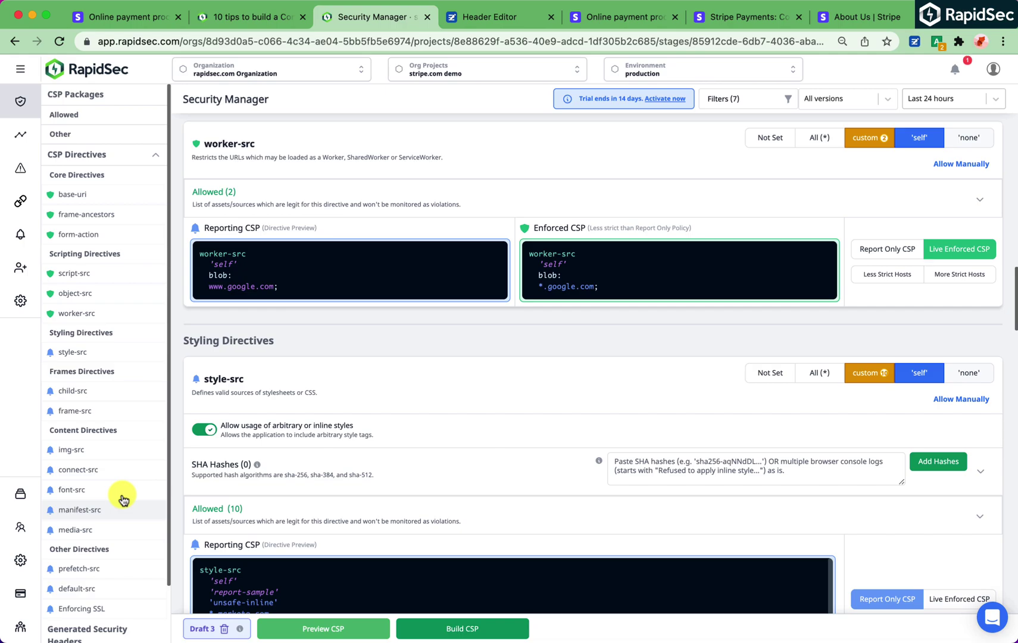
# - Live-enforce Enforcing SSL as upgrade-insecure-requests and build CSP version 3
pyautogui.click(117, 609)
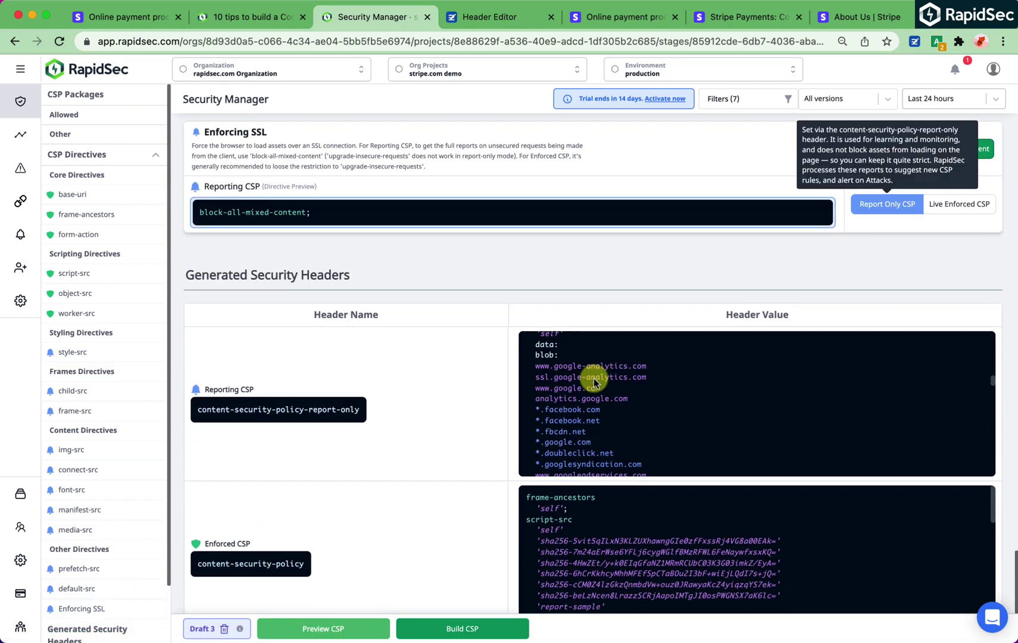
pyautogui.click(964, 209)
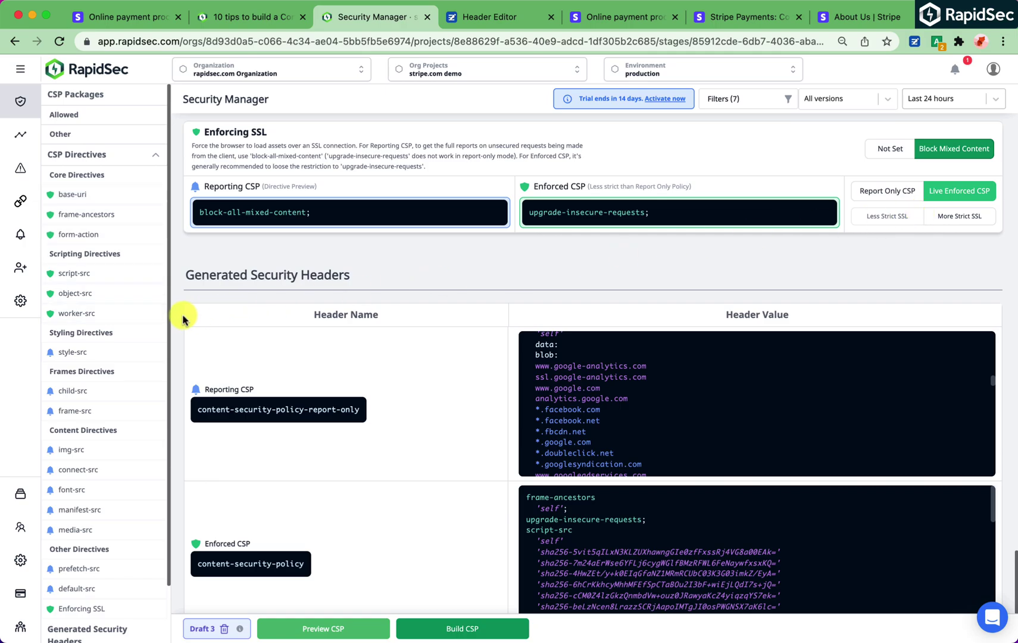
pyautogui.click(515, 633)
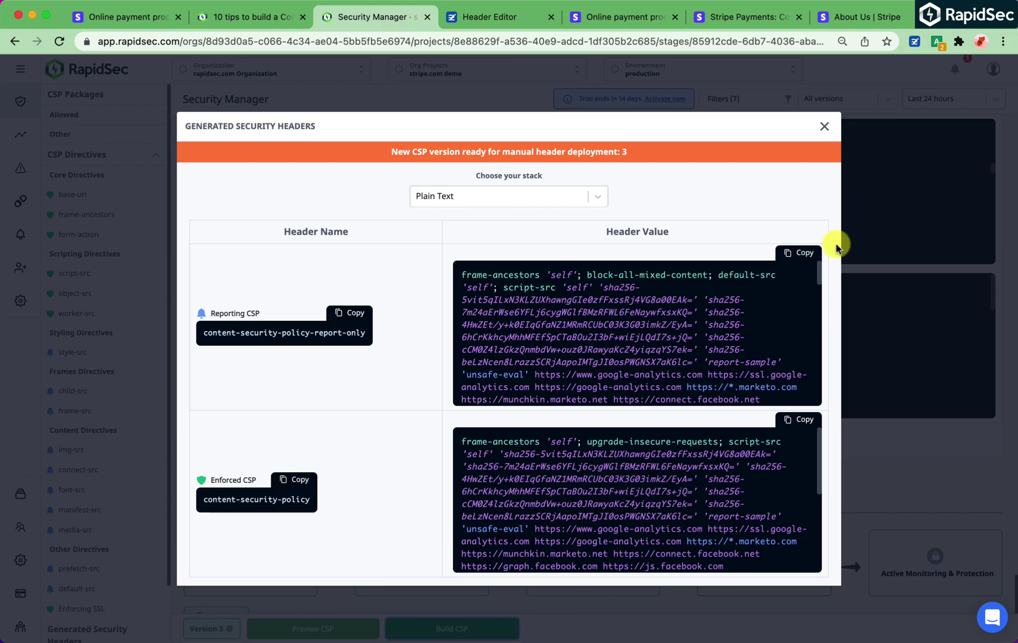
# - Replace the stripe_report_only rule's value with the new report-only header and save it
pyautogui.click(802, 256)
pyautogui.hotkey('ctrl', 'Tab')
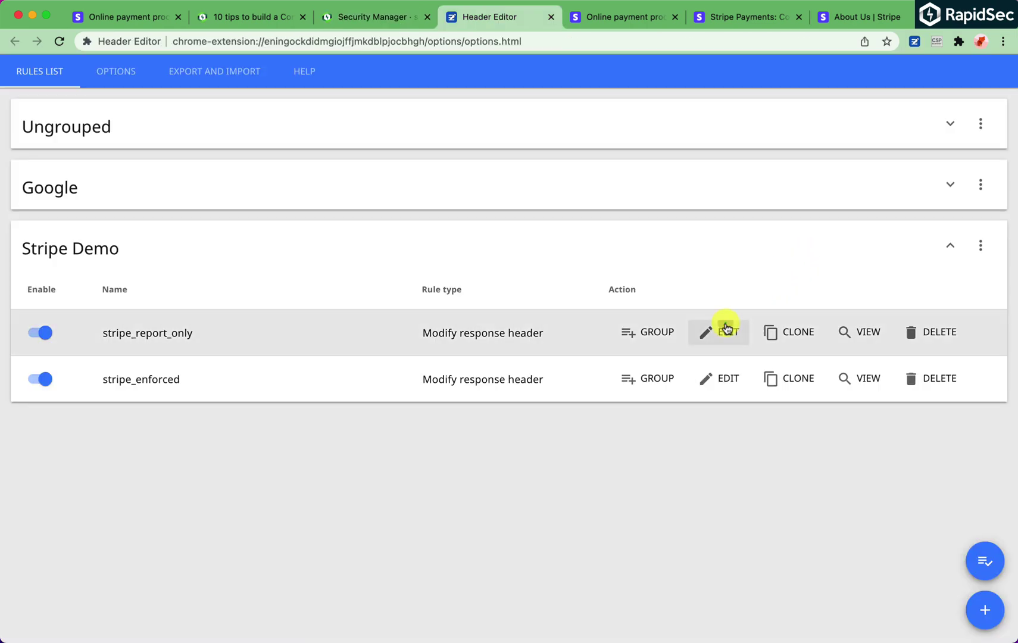
pyautogui.click(726, 332)
pyautogui.tripleClick(285, 578)
pyautogui.hotkey('ctrl', 'v')
pyautogui.click(774, 346)
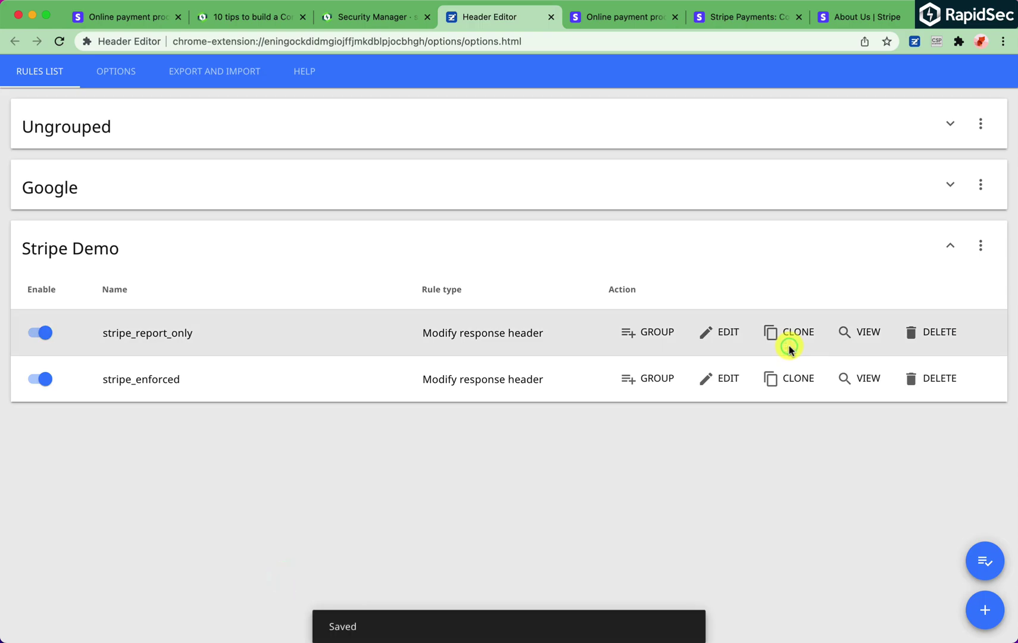
# - Replace the stripe_enforced rule's value with the new enforced header, save it, and reload stripe.com
pyautogui.hotkey('ctrl', 'shift', 'Tab')
pyautogui.click(802, 420)
pyautogui.hotkey('ctrl', 'Tab')
pyautogui.click(719, 376)
pyautogui.tripleClick(216, 575)
pyautogui.hotkey('ctrl', 'v')
pyautogui.click(770, 349)
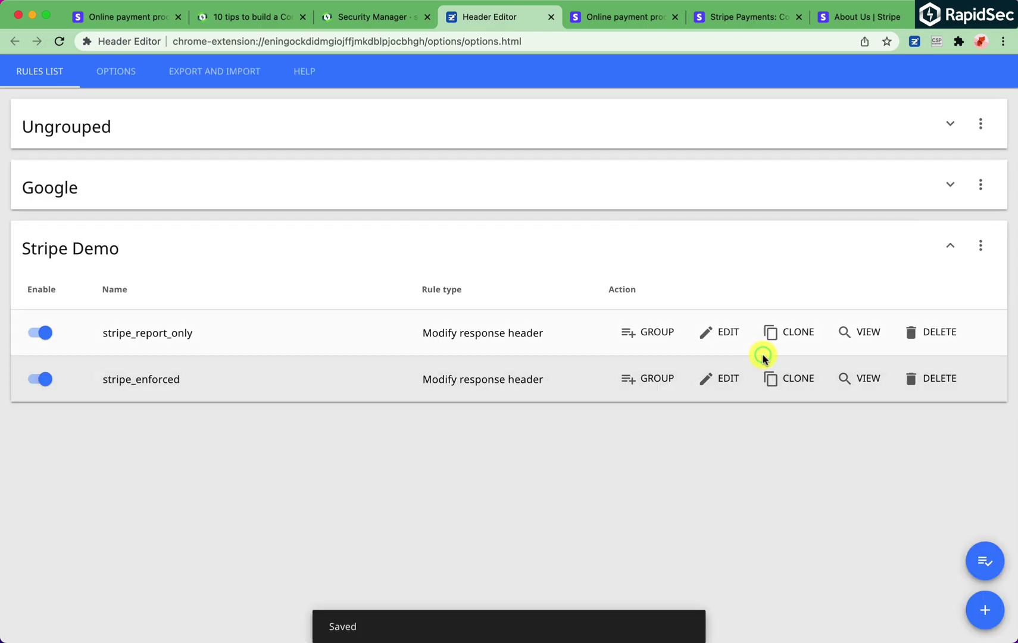
pyautogui.hotkey('ctrl', 'Tab')
pyautogui.hotkey('ctrl', 'r')
# - Show the CSP version 3 headers in JSON format and review the report-only and enforced panels
pyautogui.click(387, 18)
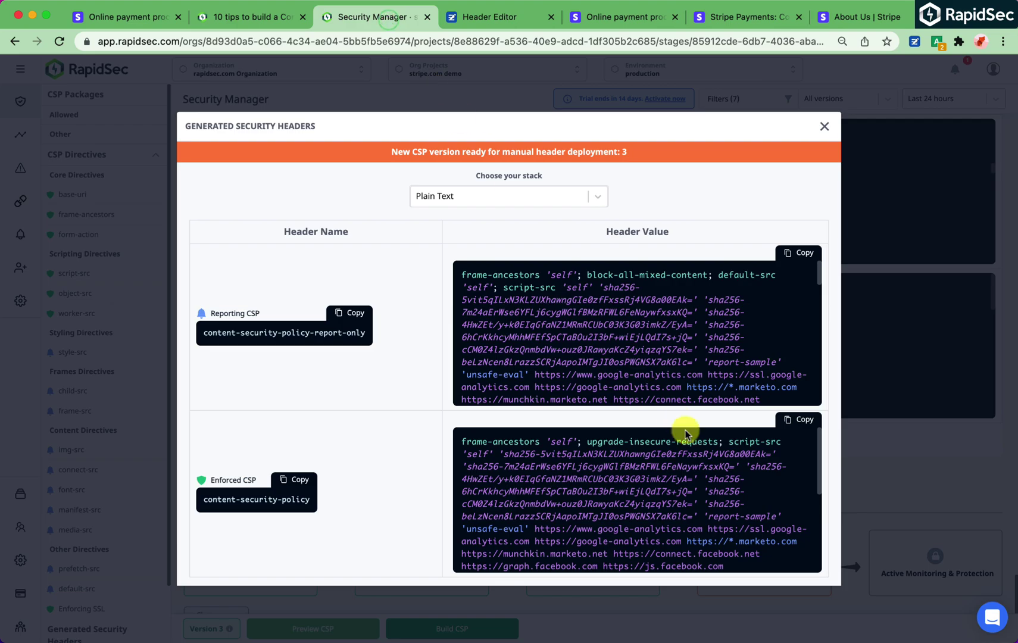
pyautogui.scroll(-10, 687, 430)
pyautogui.click(537, 198)
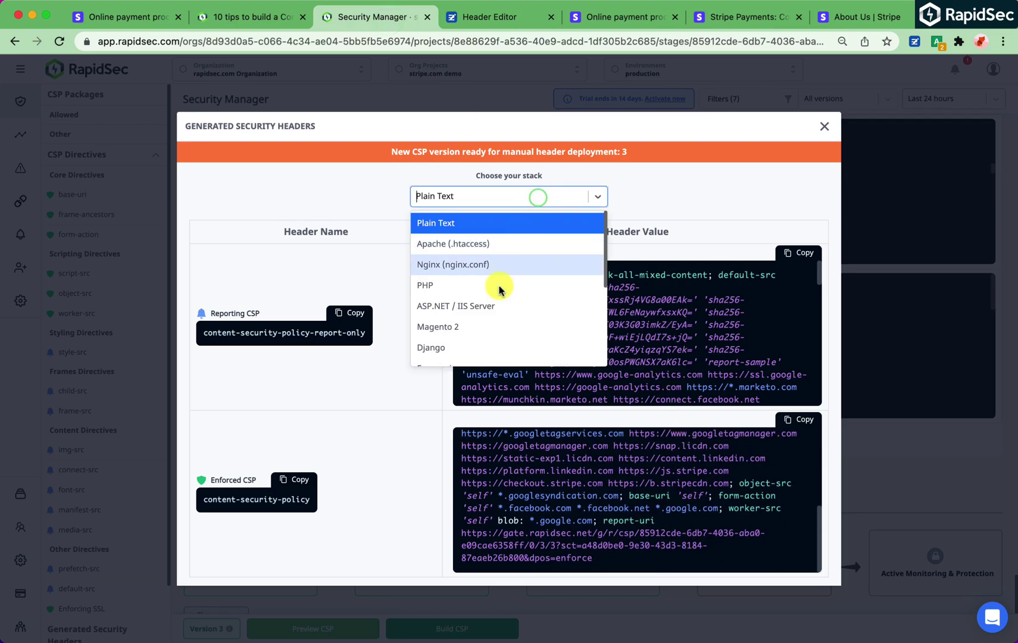
pyautogui.scroll(-5, 495, 286)
pyautogui.click(441, 333)
pyautogui.scroll(-5, 657, 387)
pyautogui.scroll(-5, 657, 387)
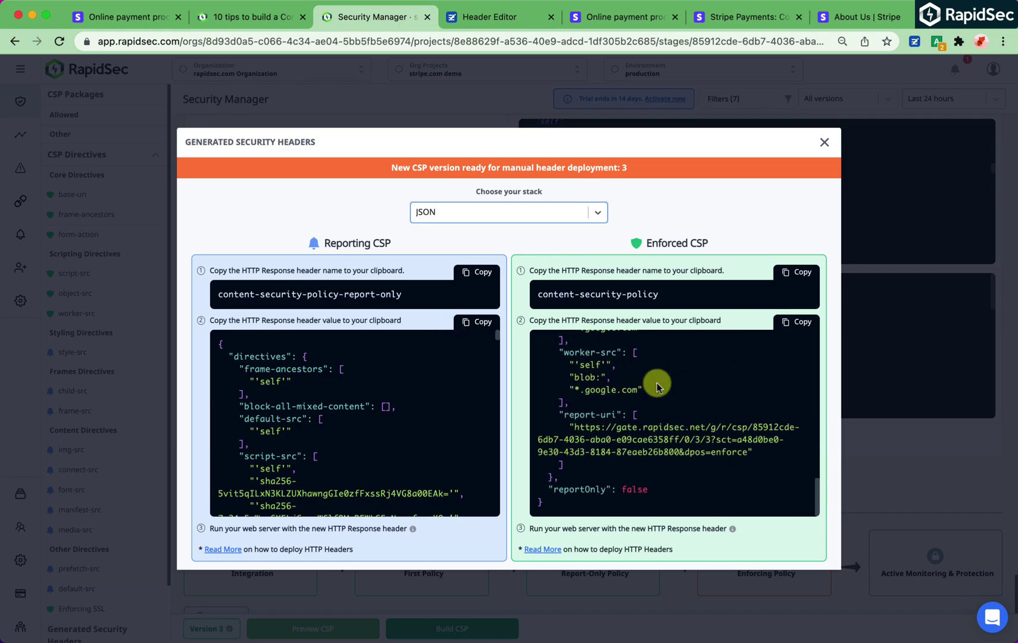
pyautogui.scroll(10, 657, 387)
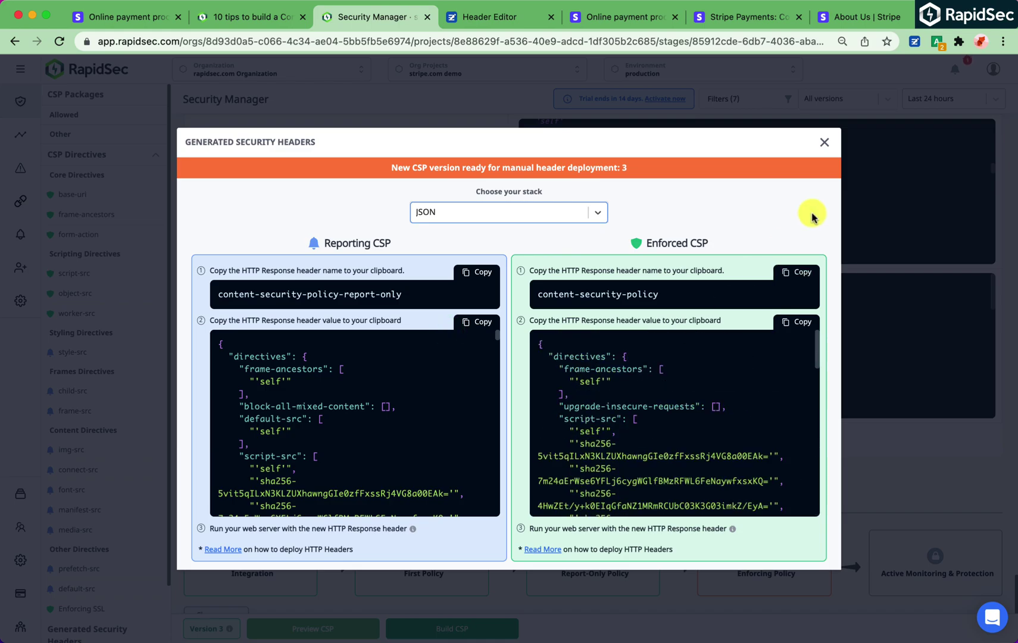
pyautogui.click(825, 141)
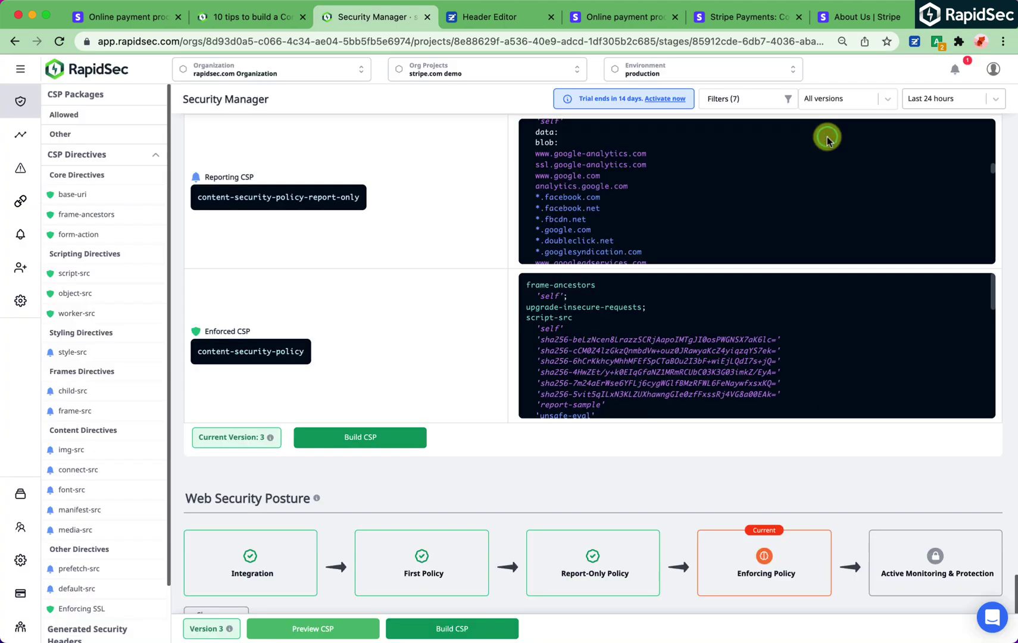